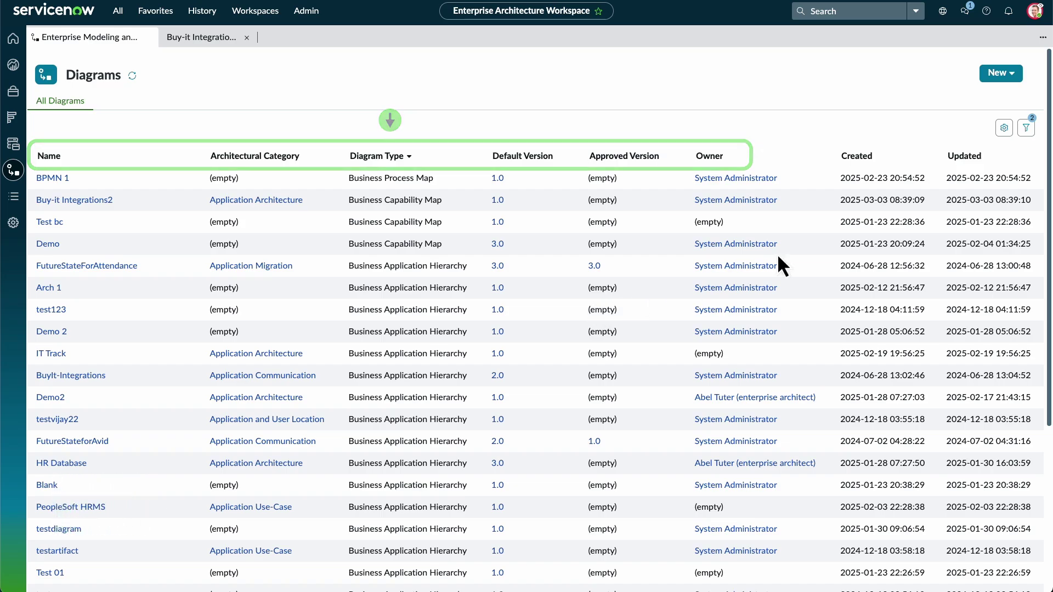
# Show the new-diagram types: blank, business hierarchy, capability and process maps
pyautogui.click(1011, 74)
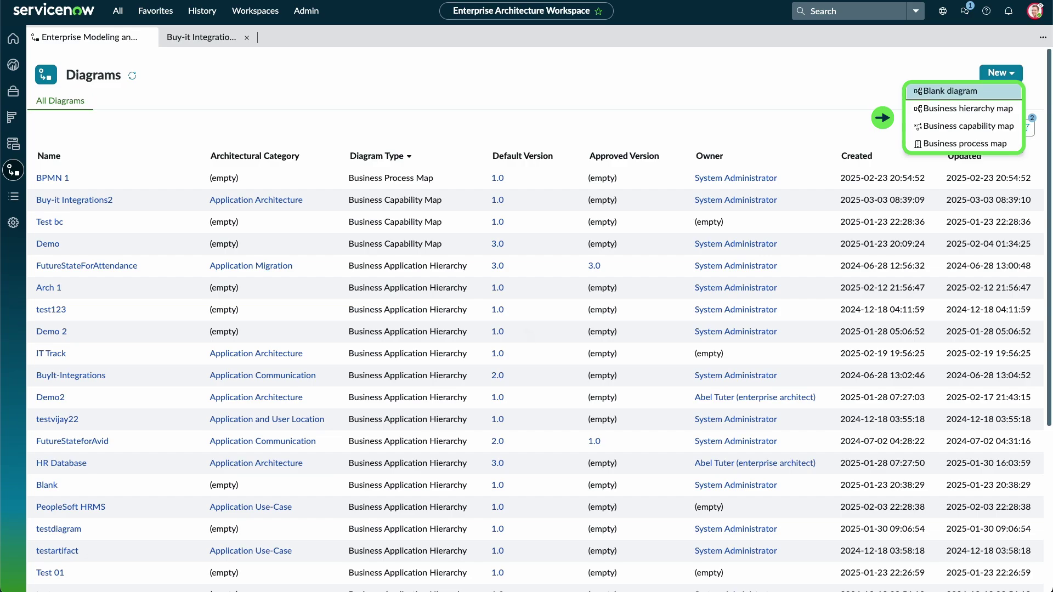
# Create a blank diagram 'Future state of ACME Corp org' in the Business Architecture category
pyautogui.click(942, 89)
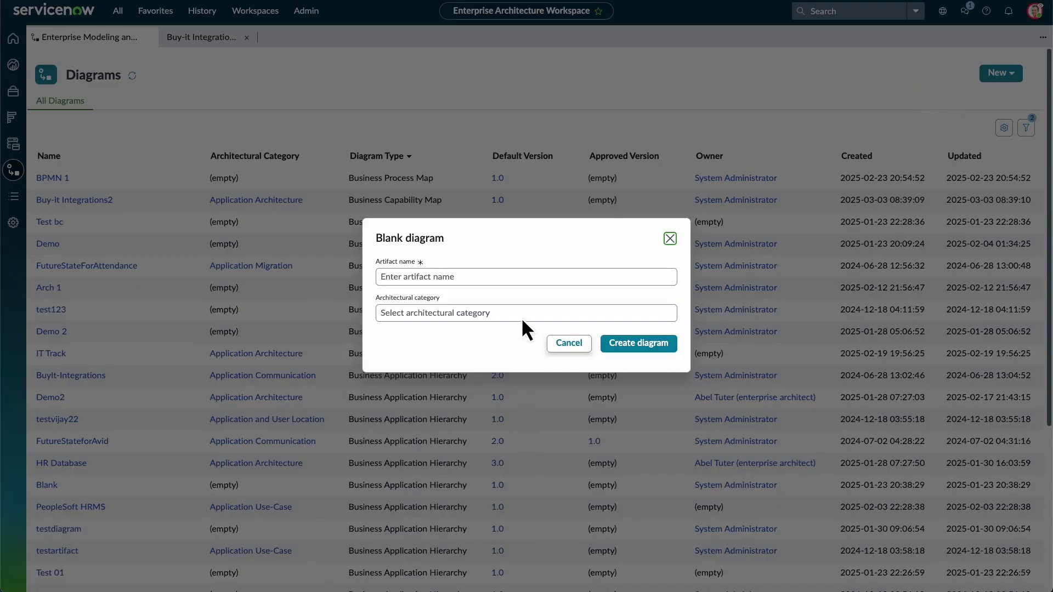
pyautogui.click(521, 277)
pyautogui.write('Future state of ACME Corp org')
pyautogui.press('Tab')
pyautogui.write('Business Architecture')
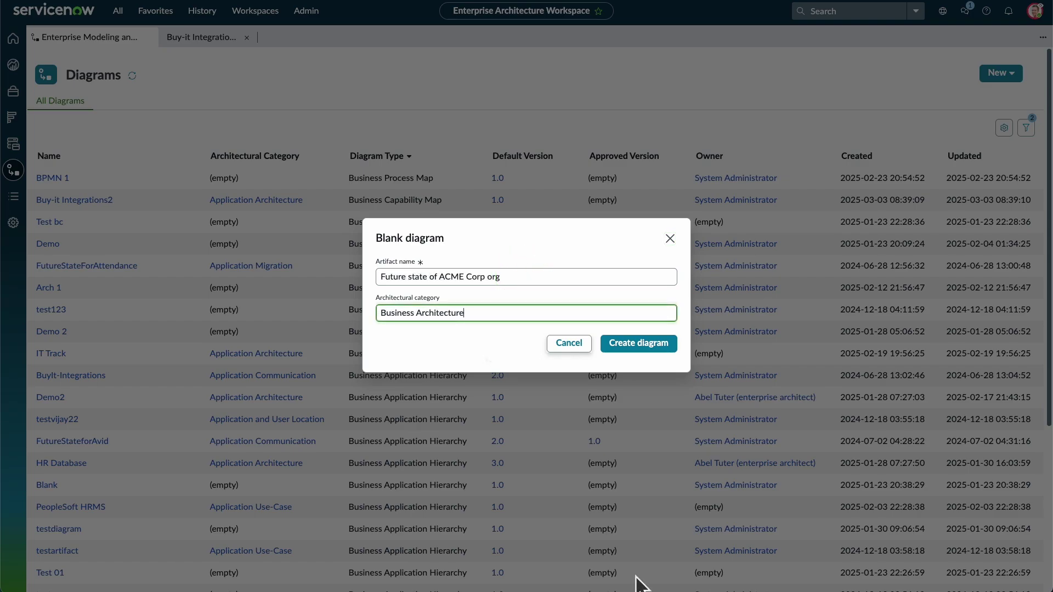
pyautogui.click(636, 344)
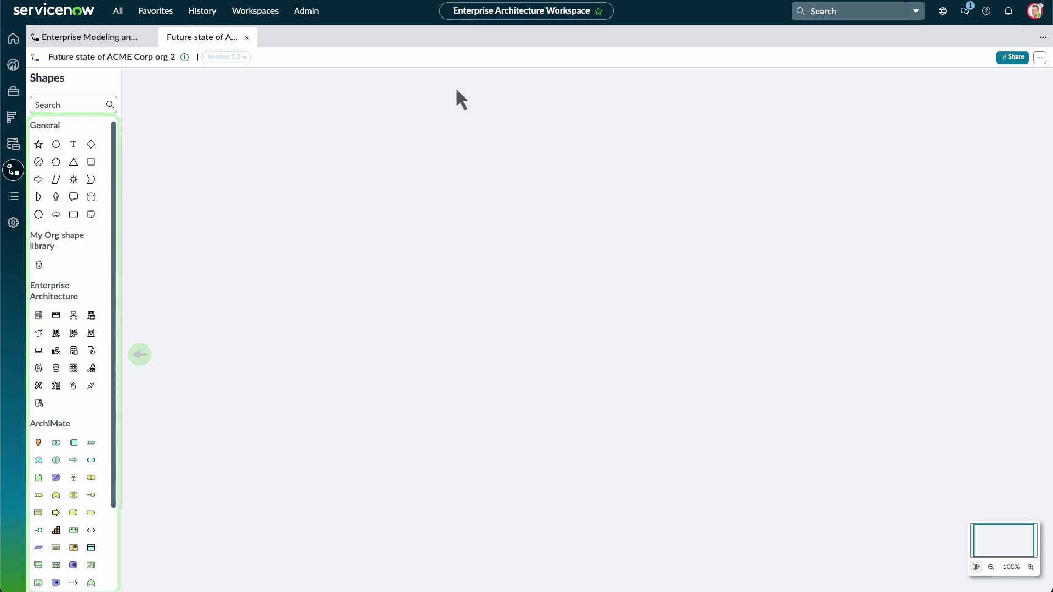
# Add the 'Define the enterprise architecture' business capability and open its full record
pyautogui.click(36, 329)
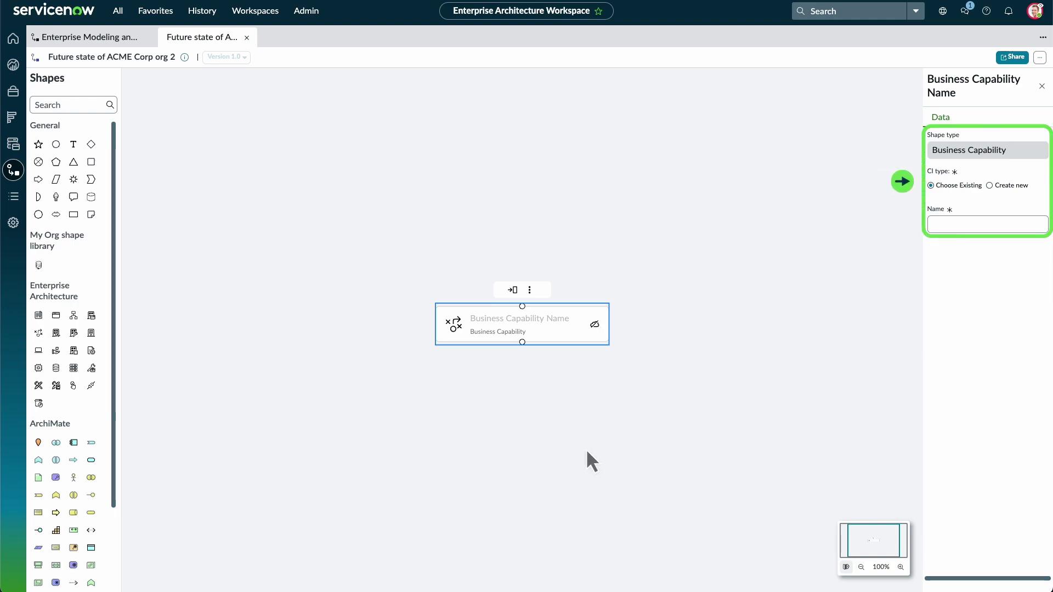
pyautogui.click(1005, 218)
pyautogui.write('Define the')
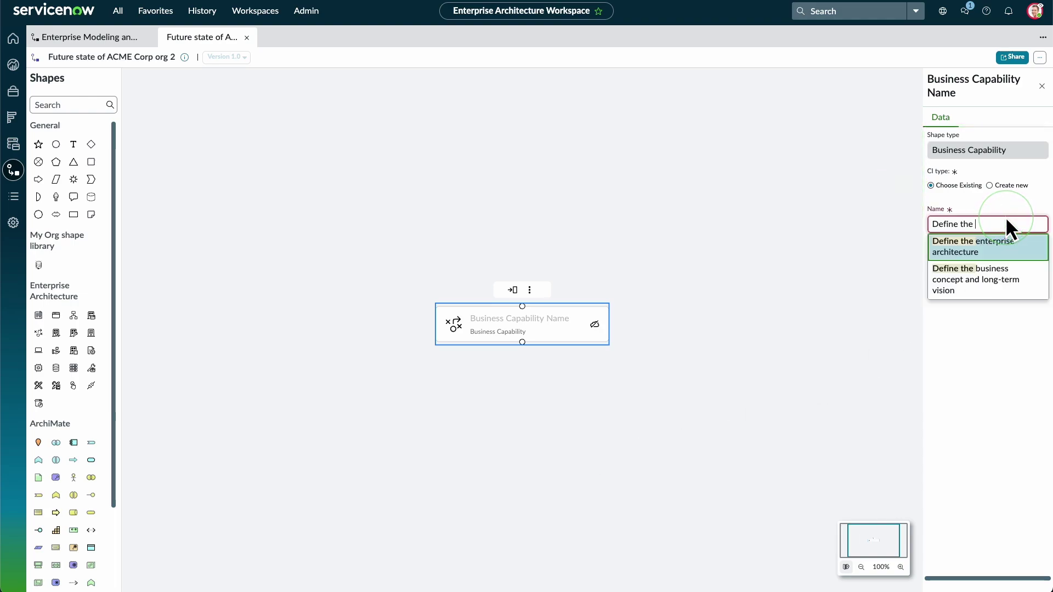
pyautogui.press('Return')
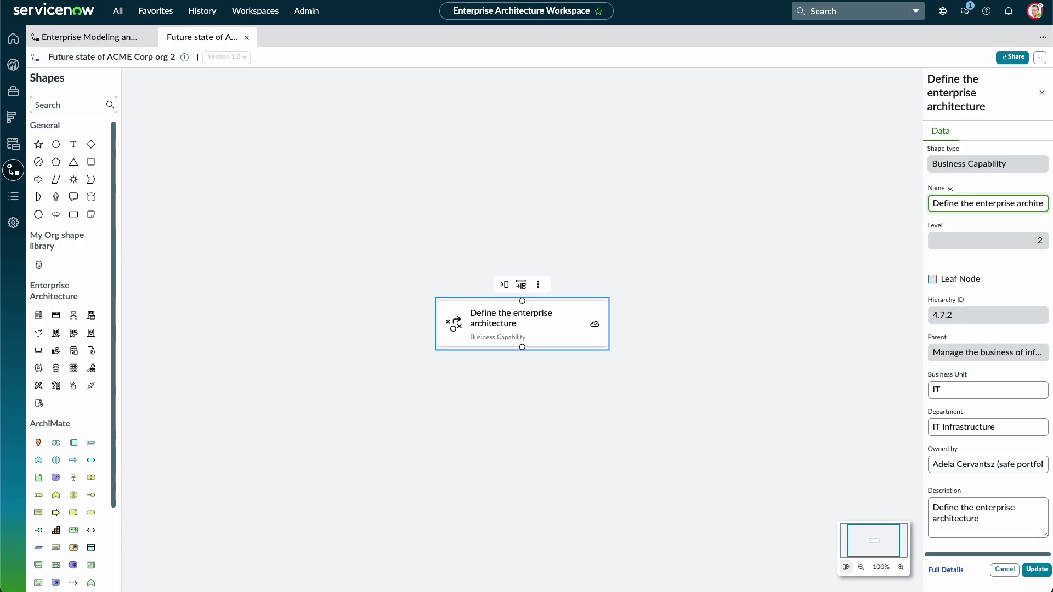
pyautogui.click(946, 569)
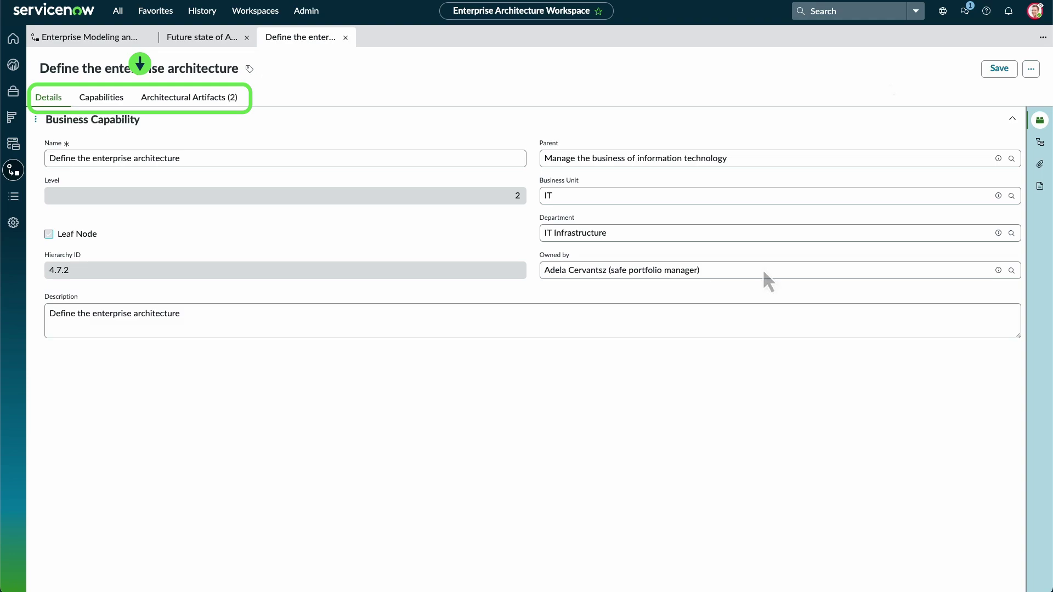
# Place a Business Application shape below the capability and connect the two
pyautogui.click(346, 37)
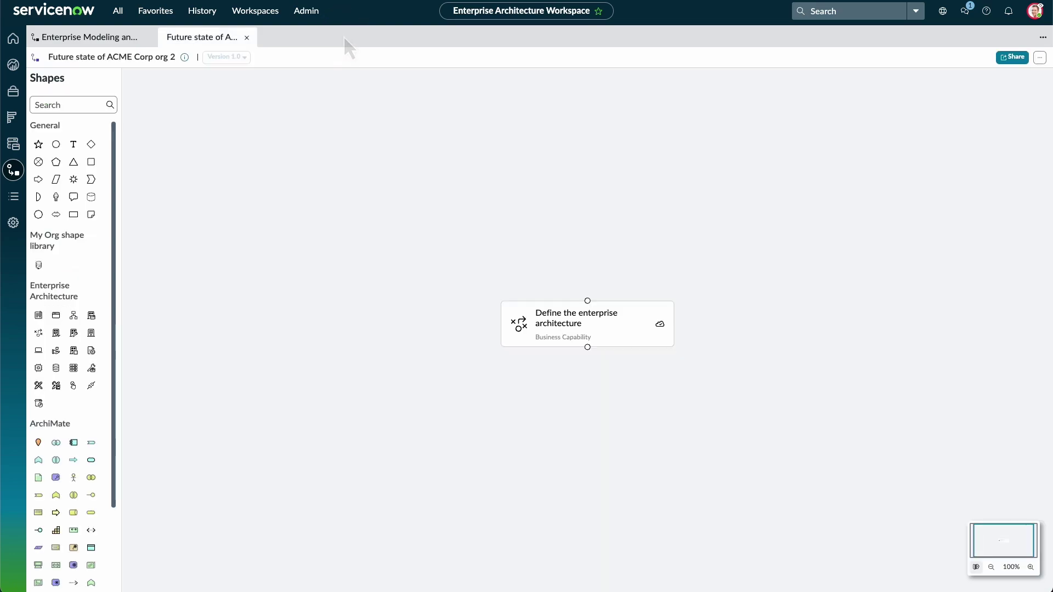
pyautogui.click(91, 314)
pyautogui.moveTo(369, 204); pyautogui.dragTo(750, 533)
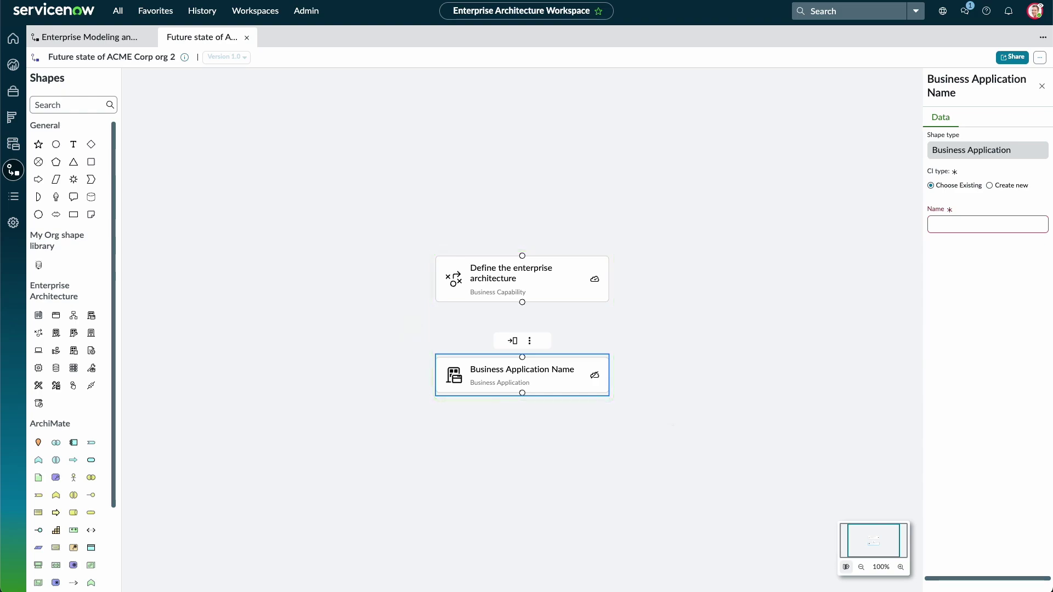
pyautogui.moveTo(522, 302); pyautogui.dragTo(522, 358)
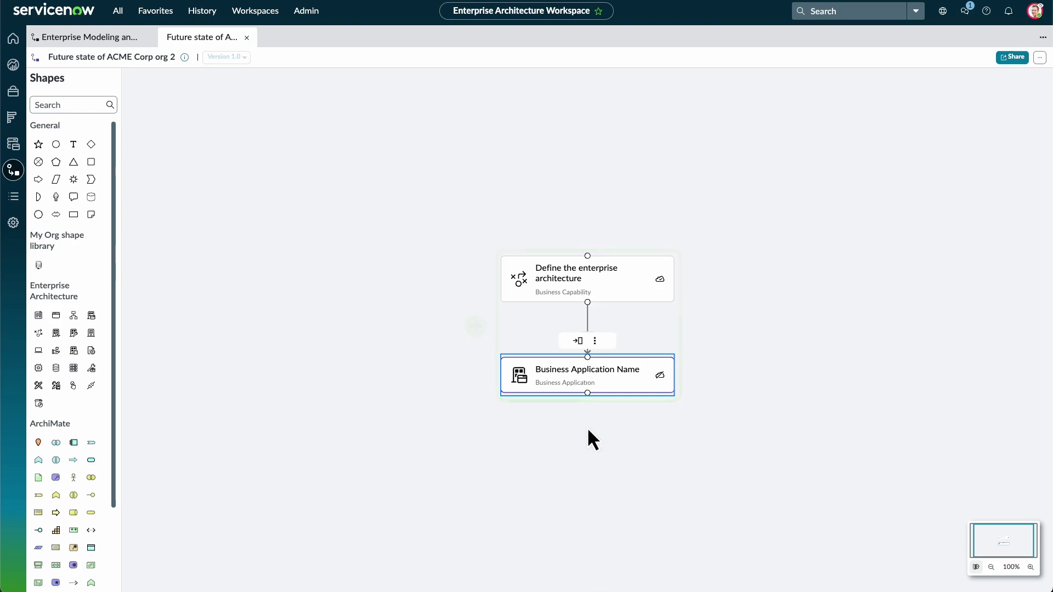
# Set the application shape's name to Avid Employee Engagement System
pyautogui.click(588, 373)
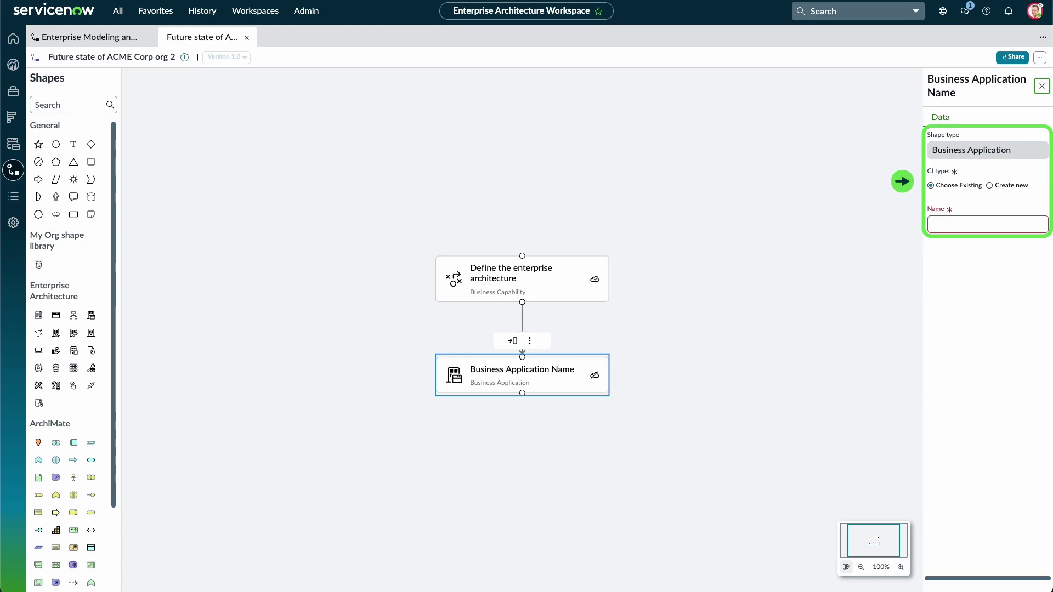
pyautogui.click(1005, 219)
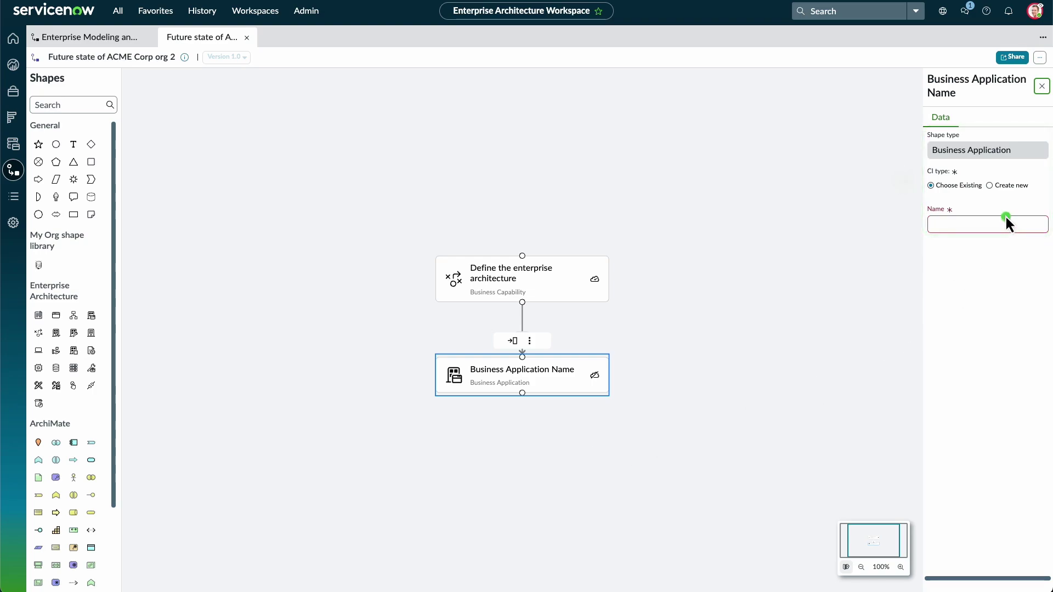
pyautogui.write('Avid')
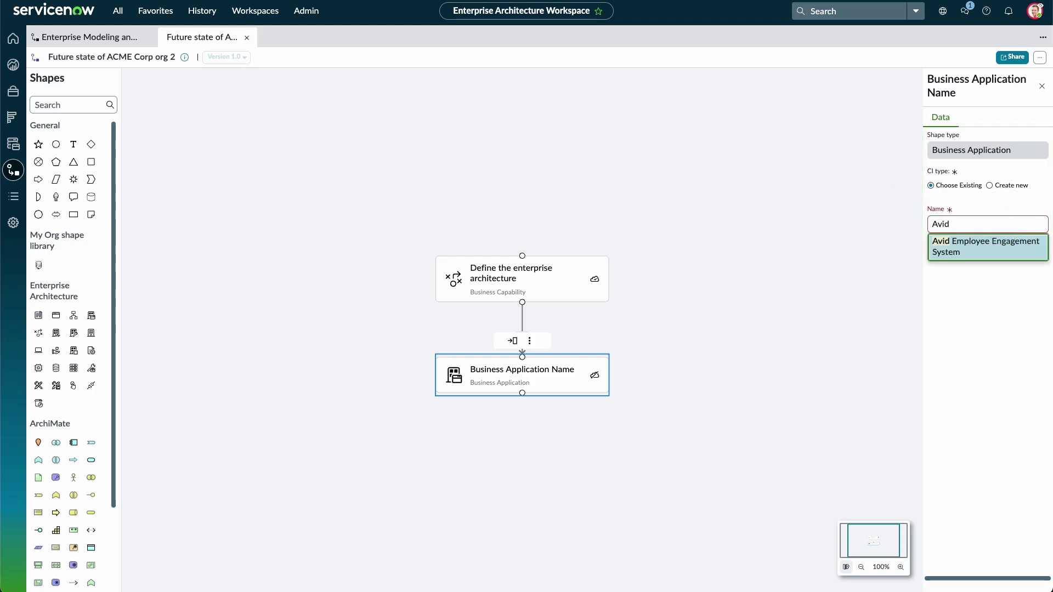
pyautogui.press('Return')
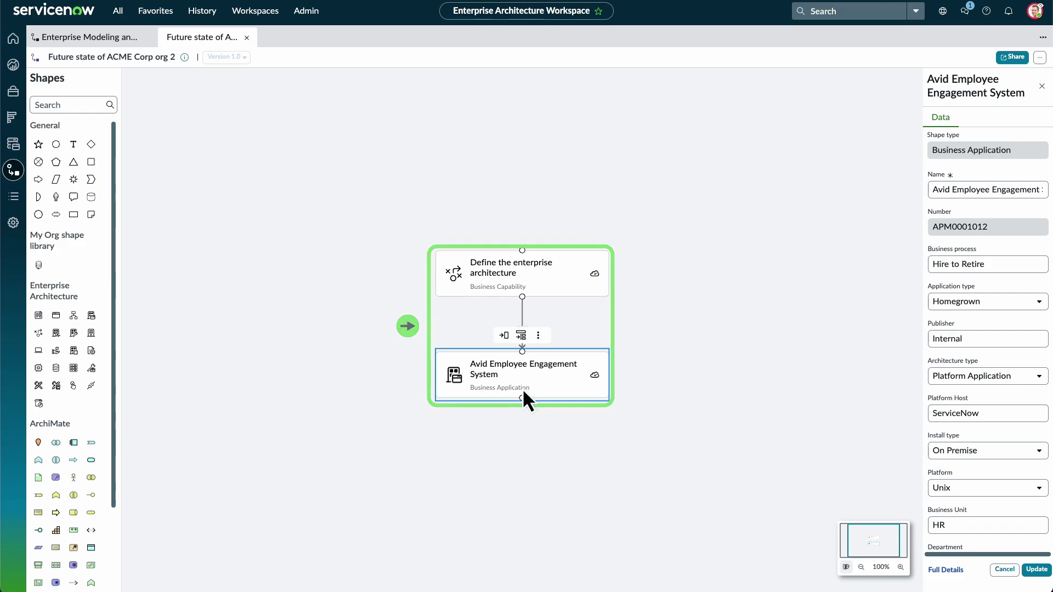
# Type the capability-to-application connector as Provided By::Provides, then select the application card
pyautogui.click(522, 315)
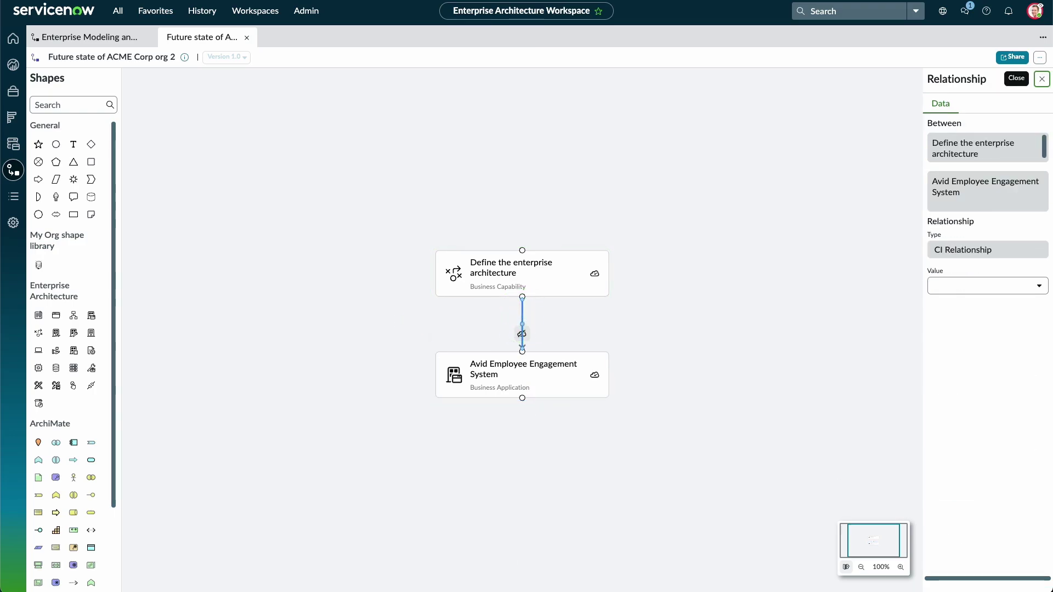
pyautogui.click(998, 284)
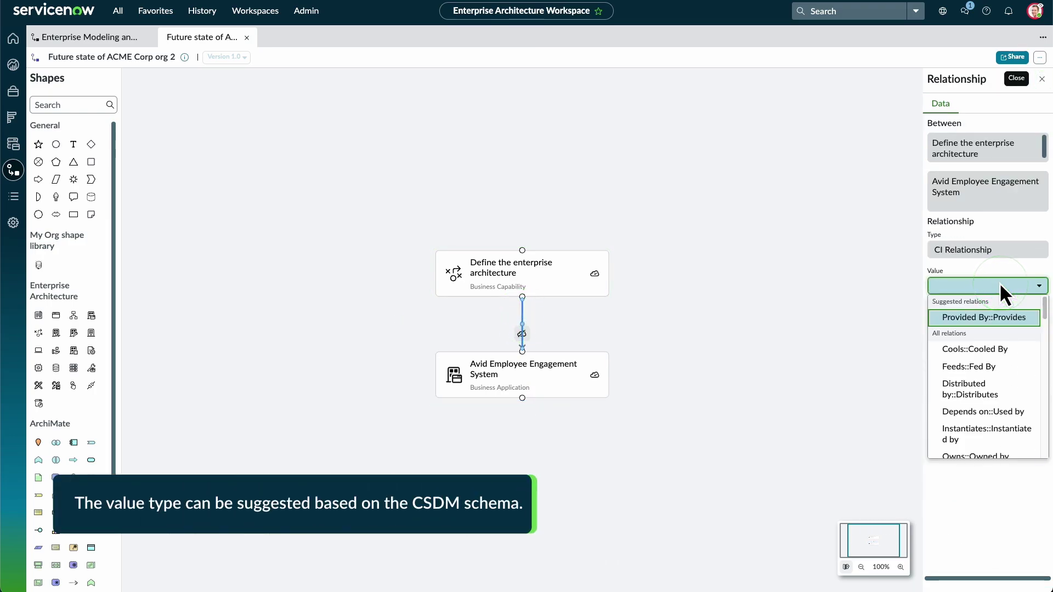
pyautogui.click(965, 308)
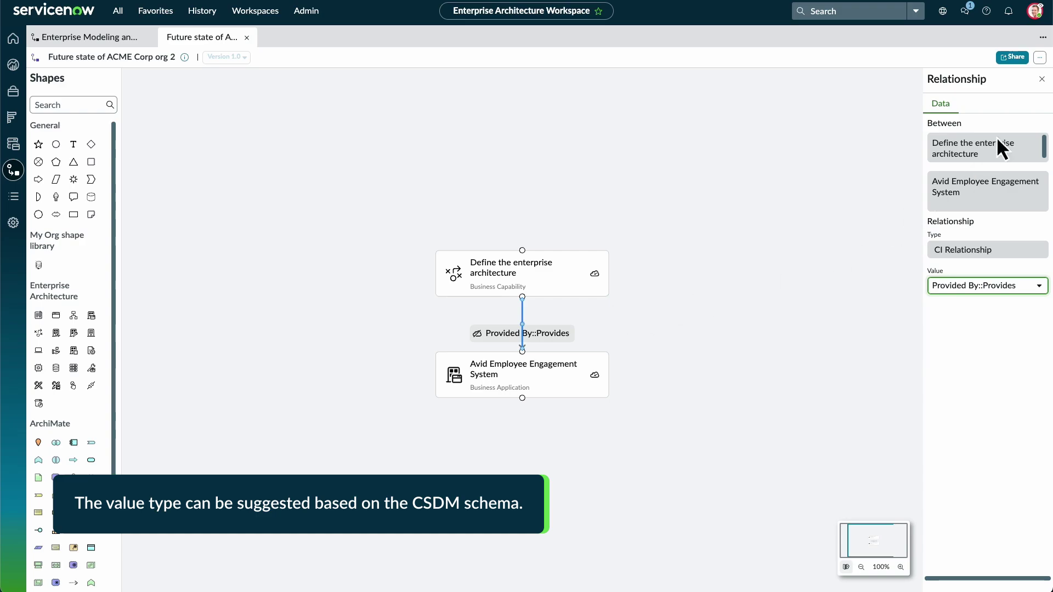
pyautogui.click(1041, 80)
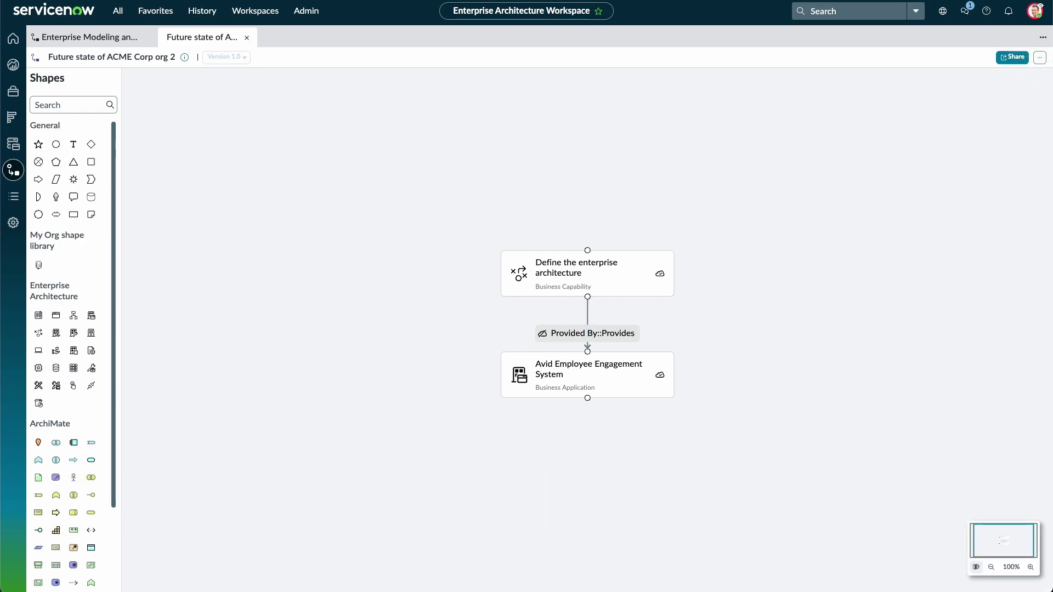
pyautogui.click(583, 357)
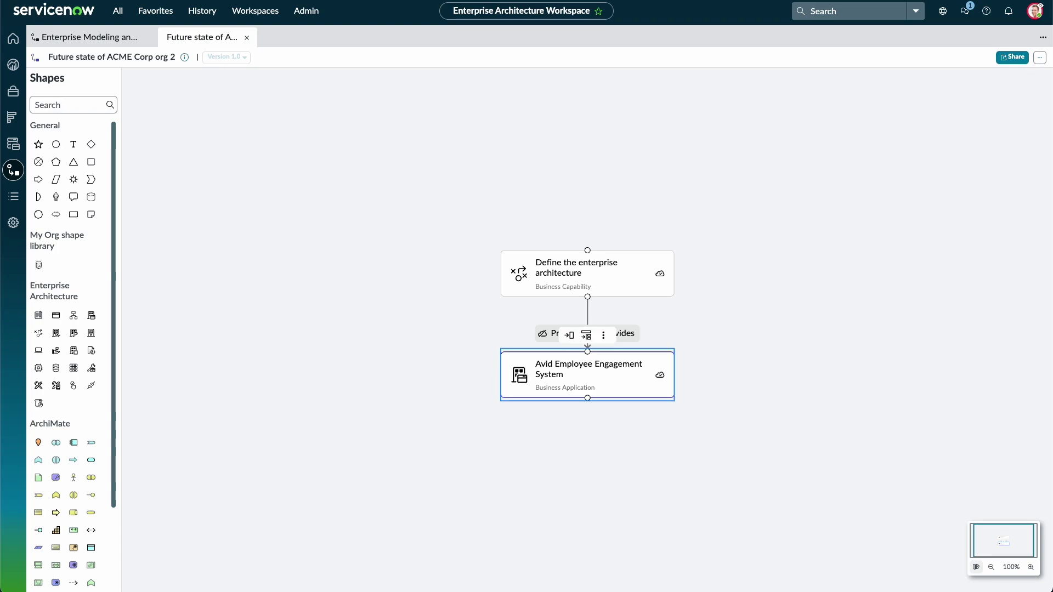
# Review the application's details and related records, dismissing them without adding any
pyautogui.click(568, 333)
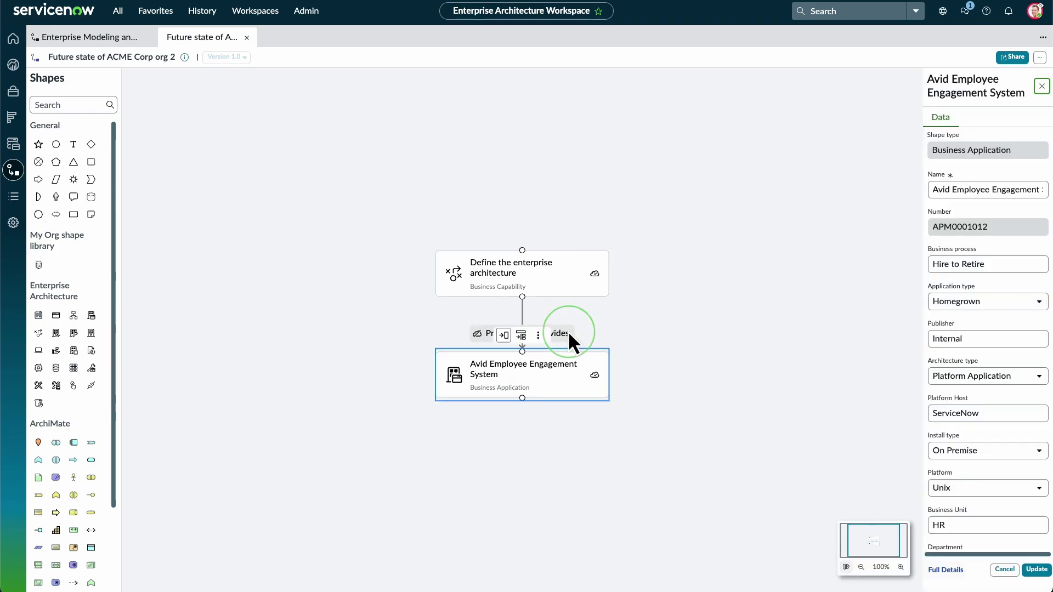
pyautogui.click(521, 335)
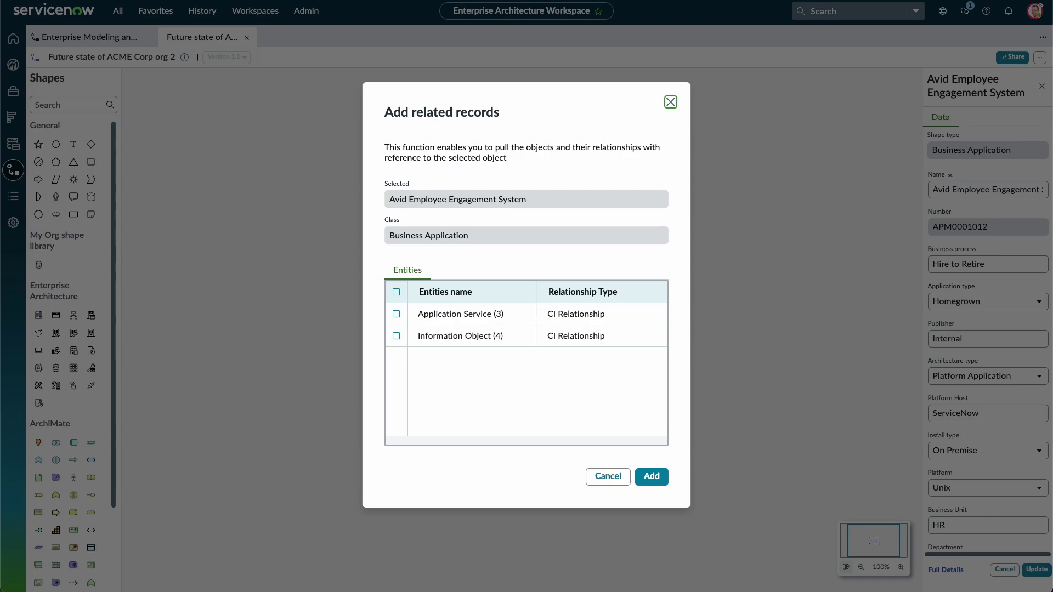
pyautogui.click(671, 104)
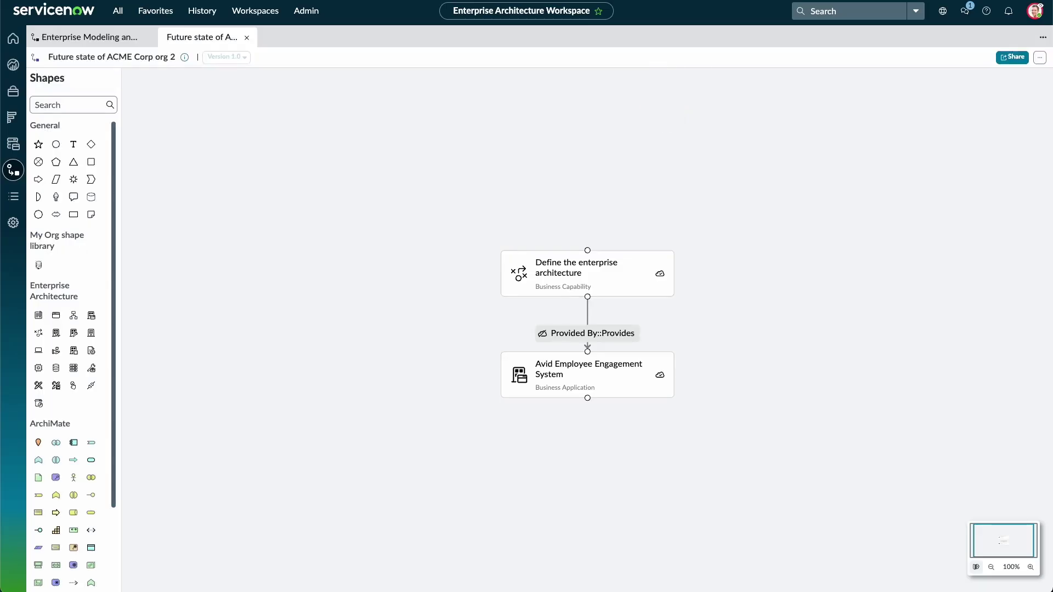
# Share the diagram with an enterprise architect at Editor access
pyautogui.click(1010, 57)
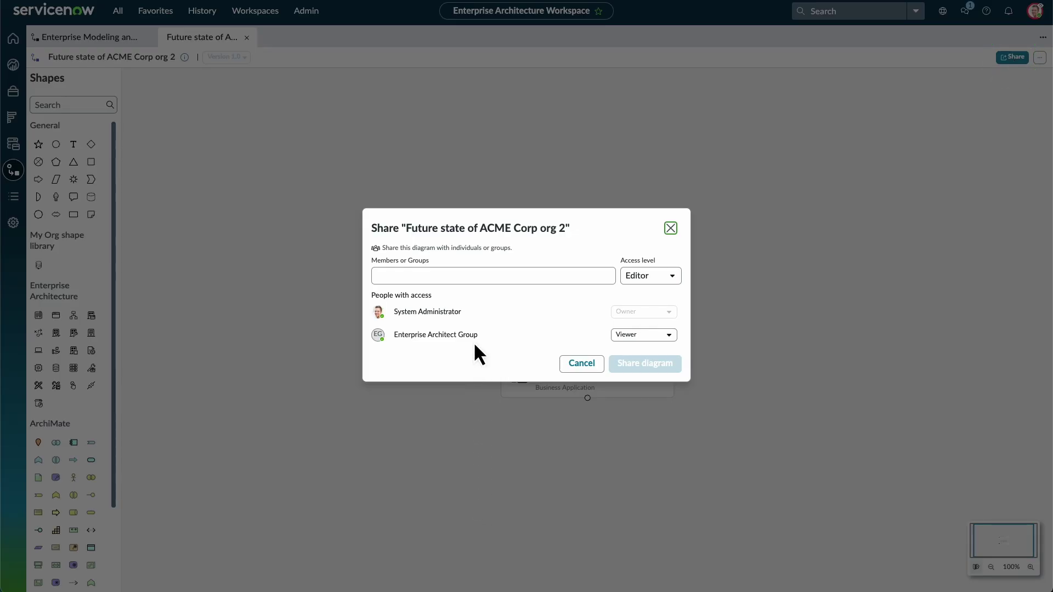
pyautogui.click(475, 277)
pyautogui.write('Abe')
pyautogui.click(475, 296)
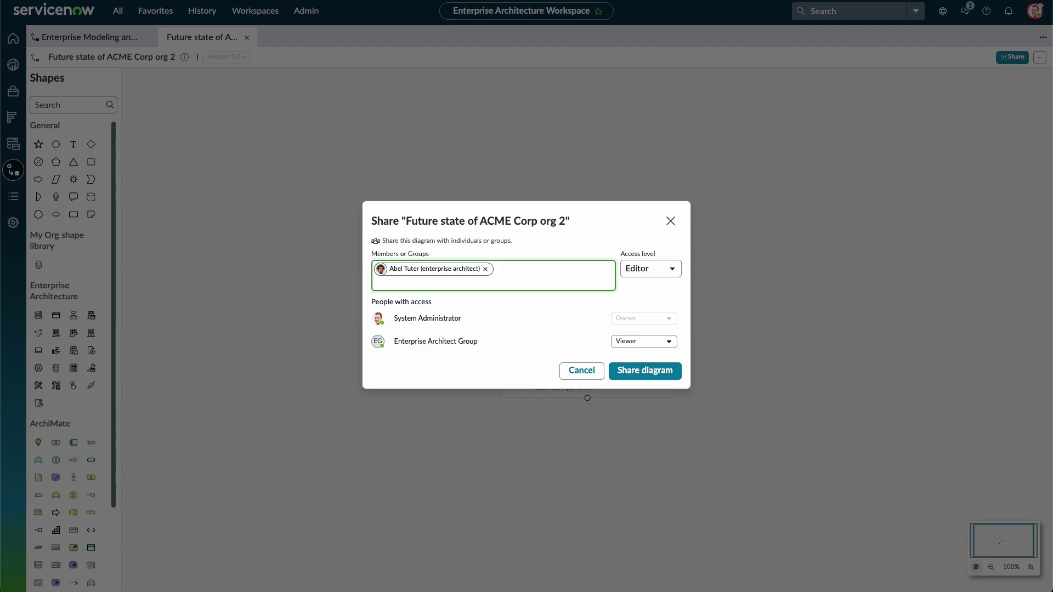
pyautogui.click(646, 371)
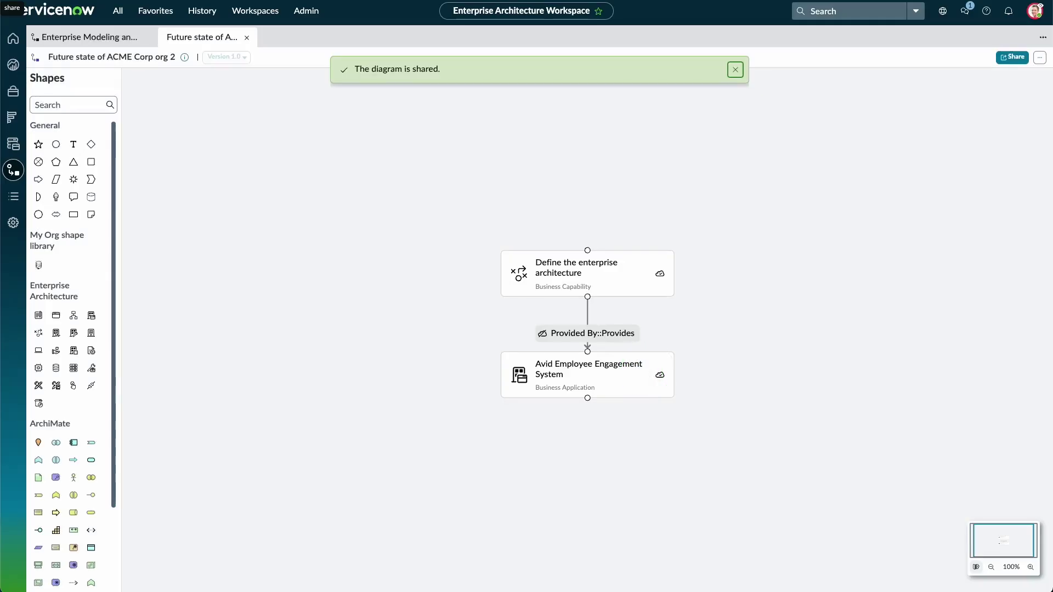
pyautogui.click(1039, 58)
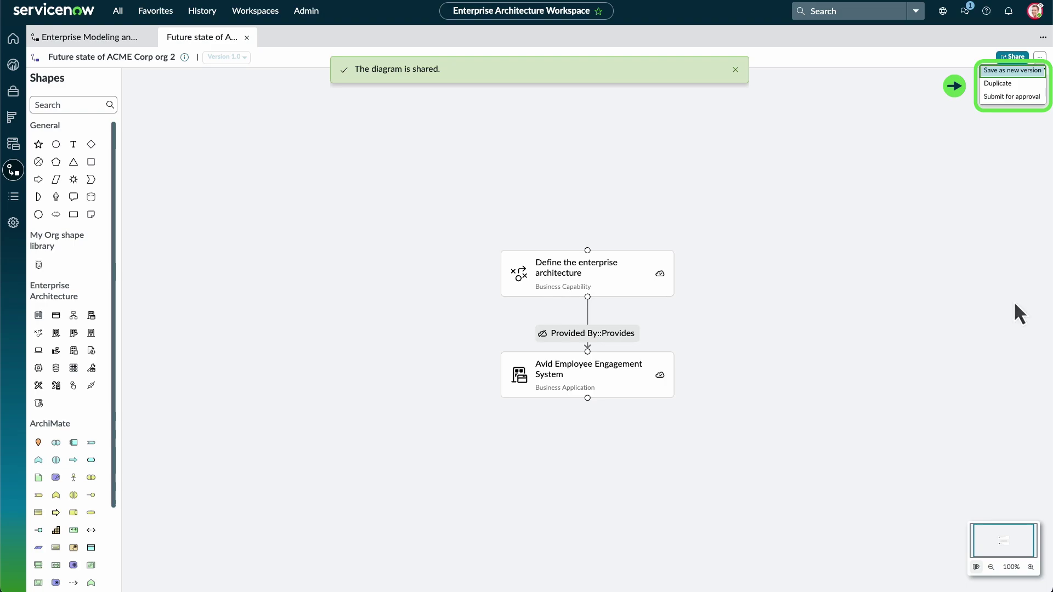
# Save the diagram as Version 2.0 and confirm it appears in the version list
pyautogui.click(1013, 69)
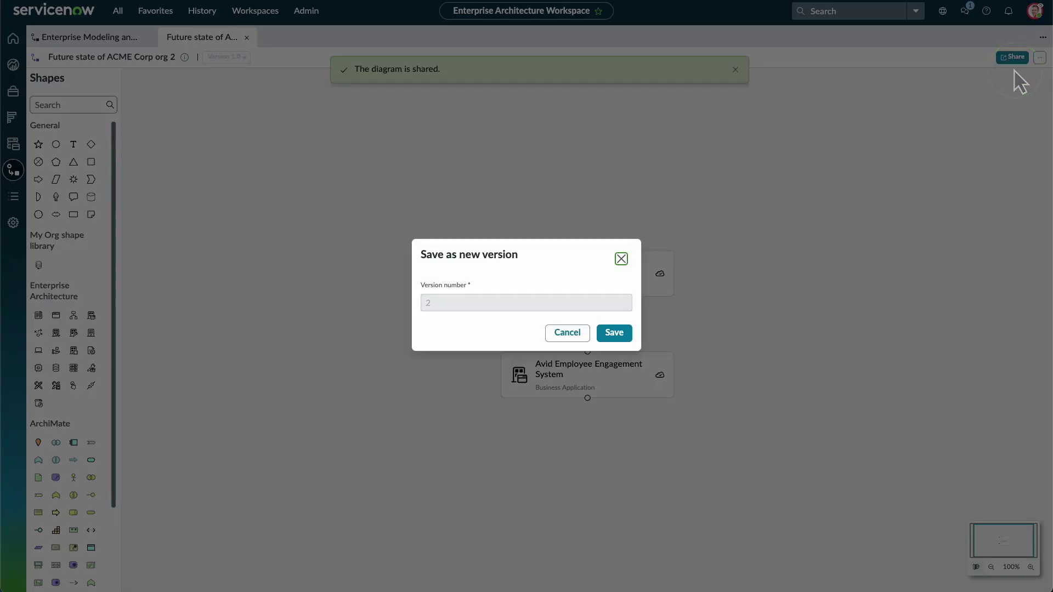
pyautogui.click(613, 332)
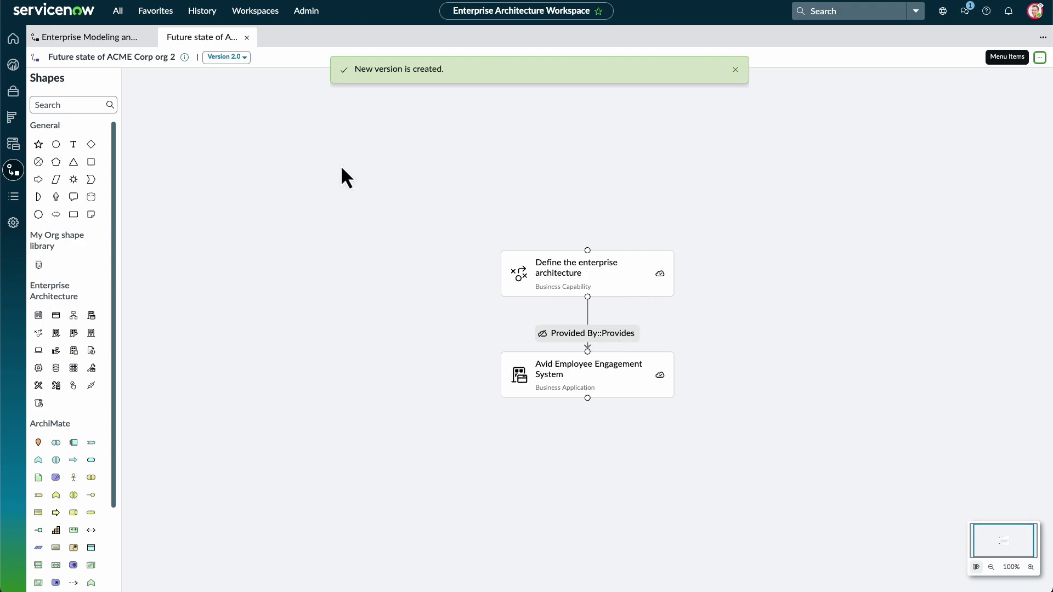
pyautogui.click(228, 59)
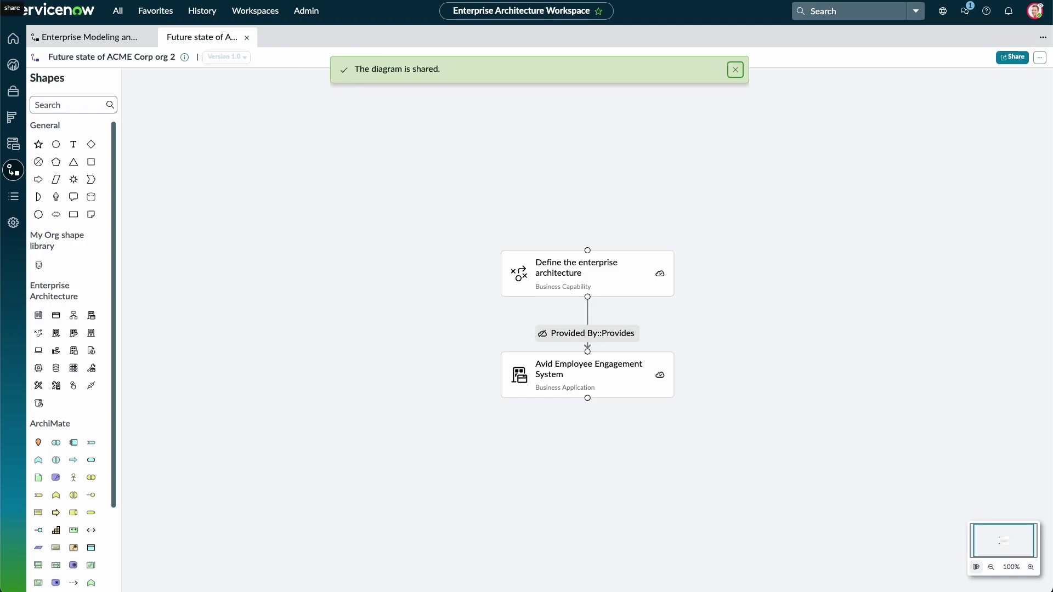
pyautogui.click(1039, 58)
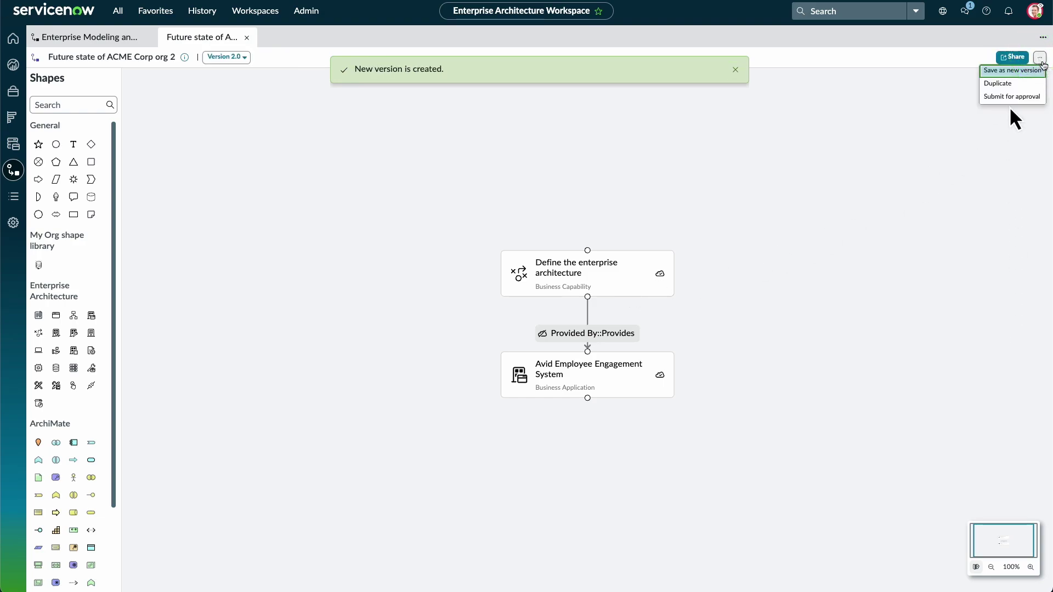
# Submit Version 2.0 for approval and close the diagram
pyautogui.click(1009, 96)
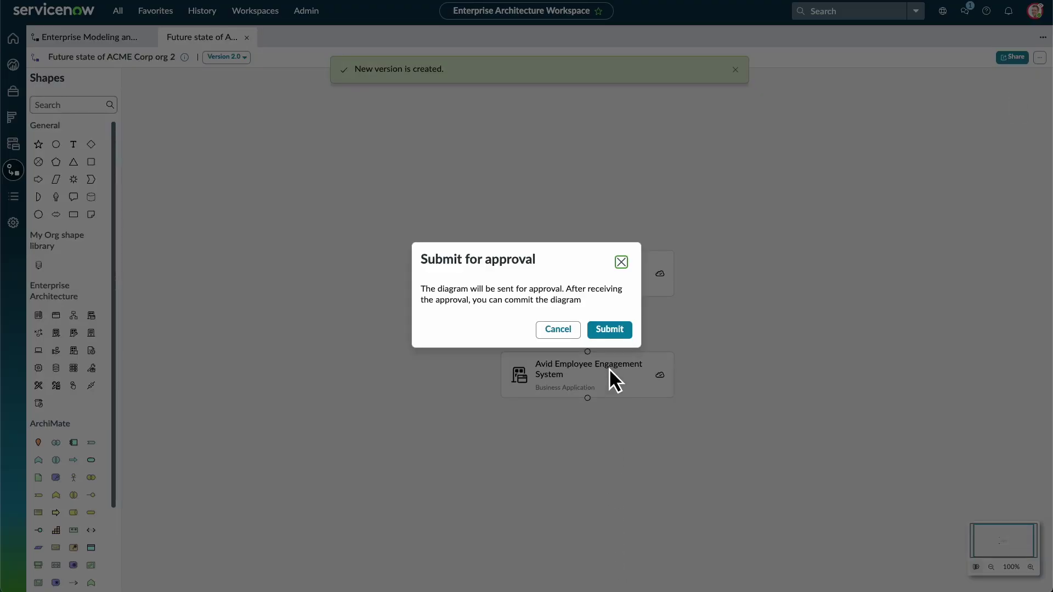
pyautogui.click(609, 330)
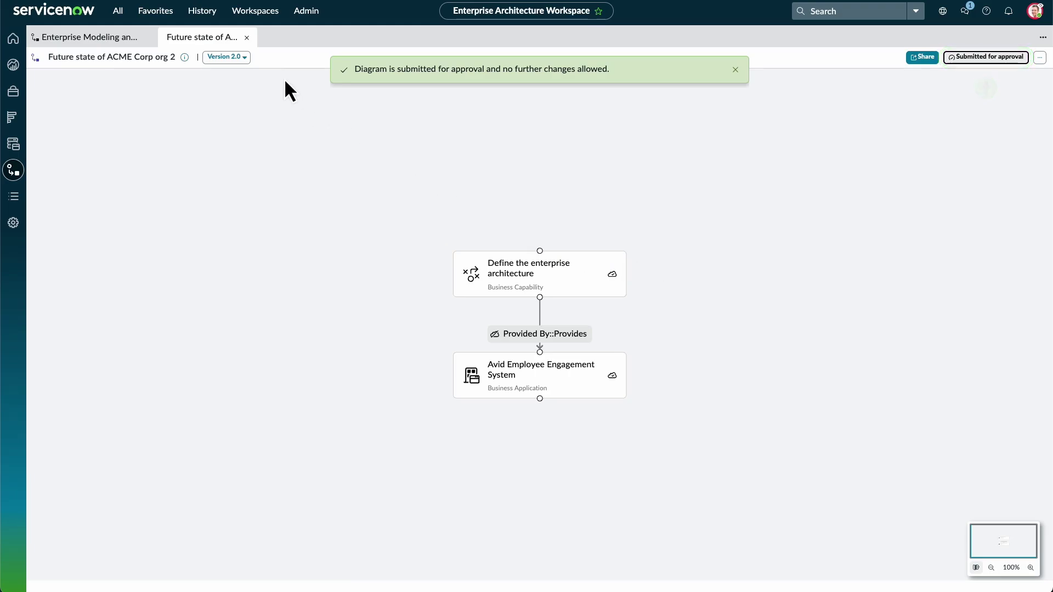
pyautogui.click(246, 36)
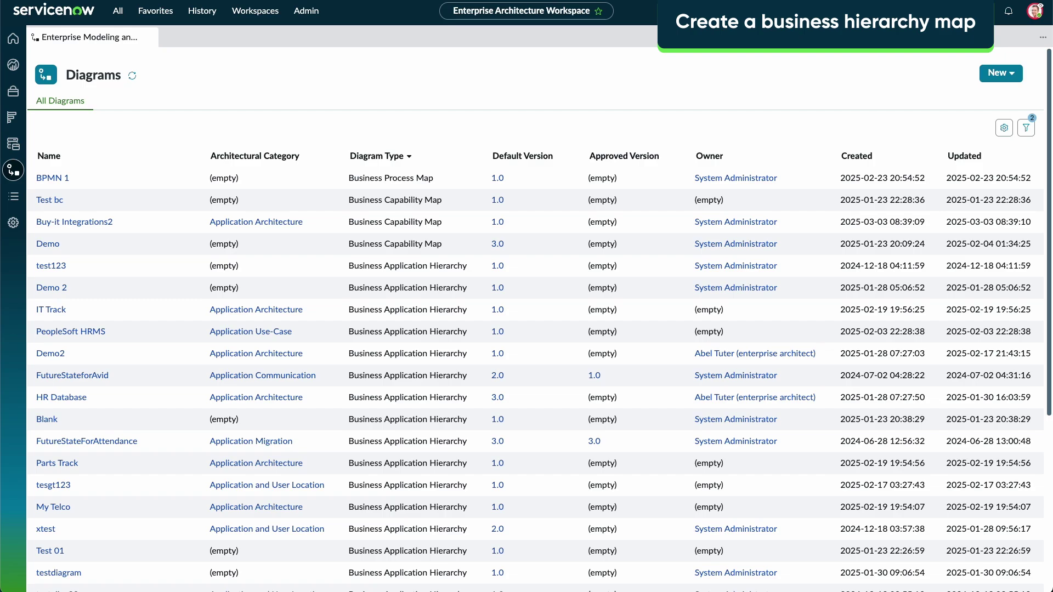
# Create hierarchy map 'BuyIt-Integrations' (Application and User Location) for Attendance & Payroll Management System, then close it
pyautogui.click(1006, 72)
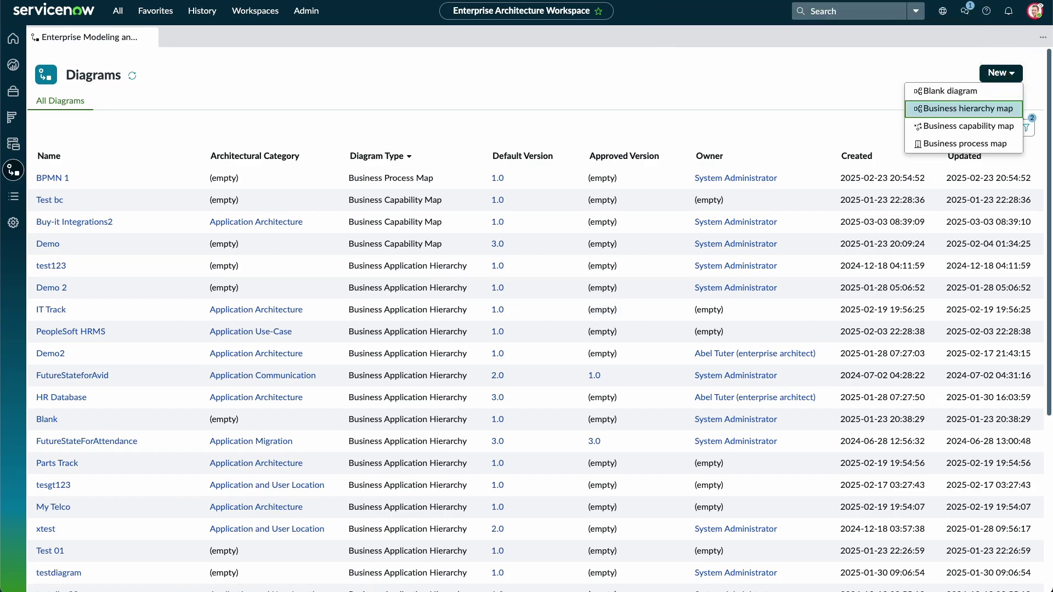
pyautogui.click(974, 108)
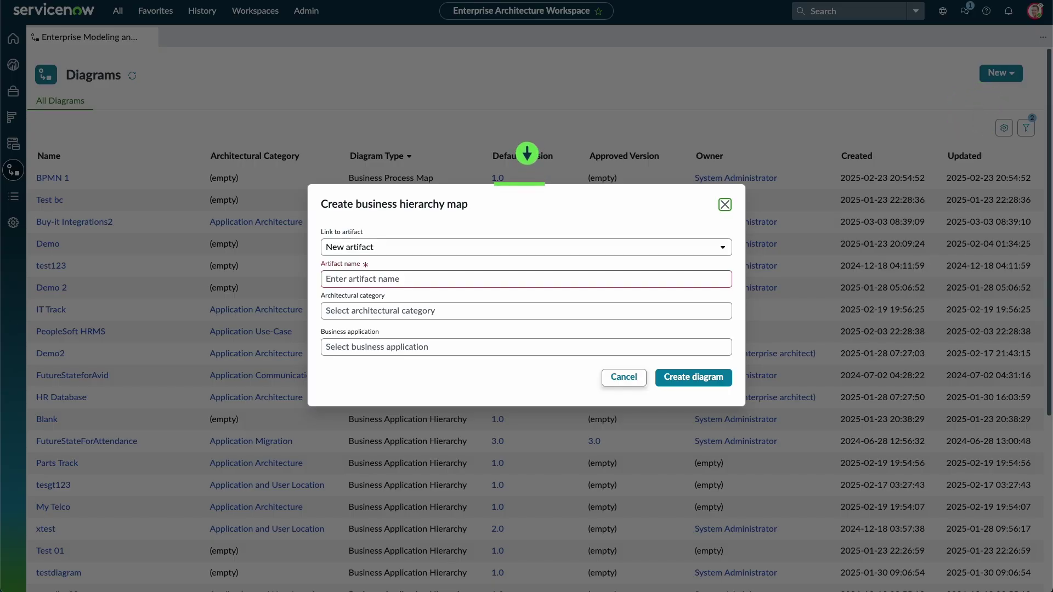
pyautogui.write('BuyIt-Integrations')
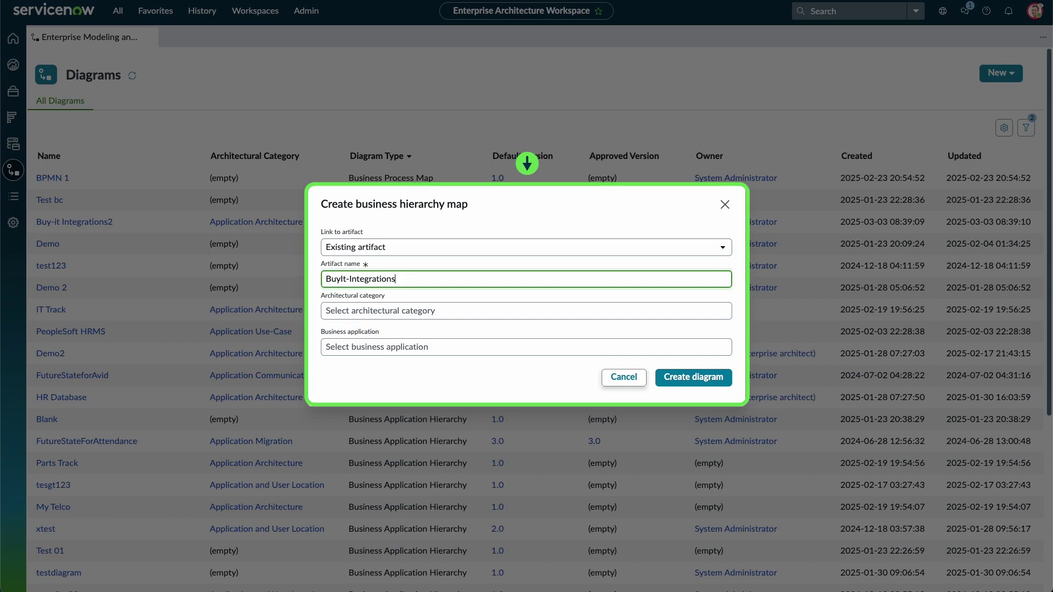
pyautogui.click(493, 310)
pyautogui.write('Application and User Location')
pyautogui.click(526, 346)
pyautogui.write('Attendance & Payroll Management System')
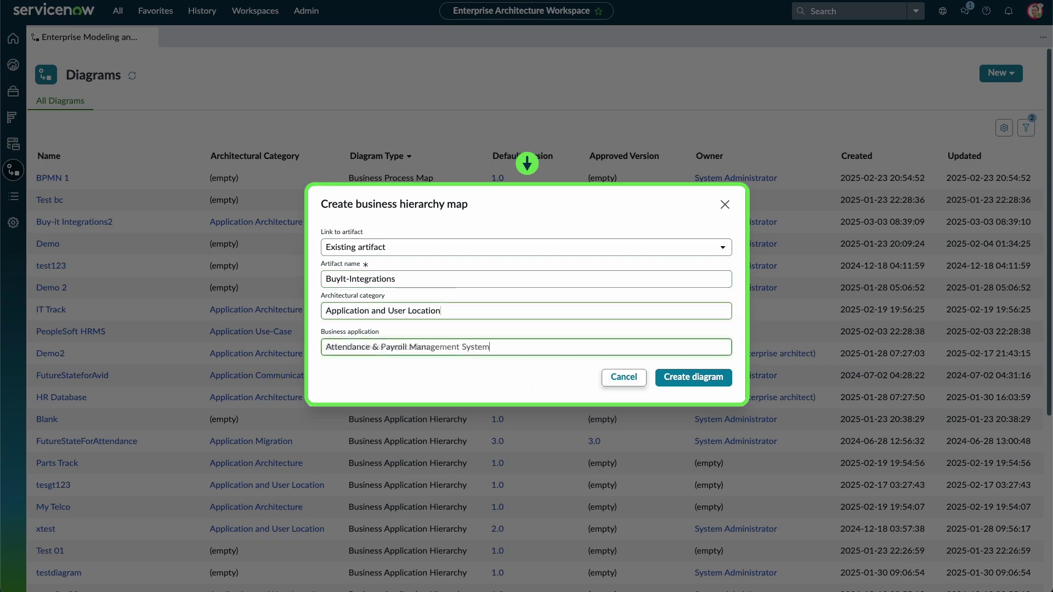
pyautogui.click(688, 378)
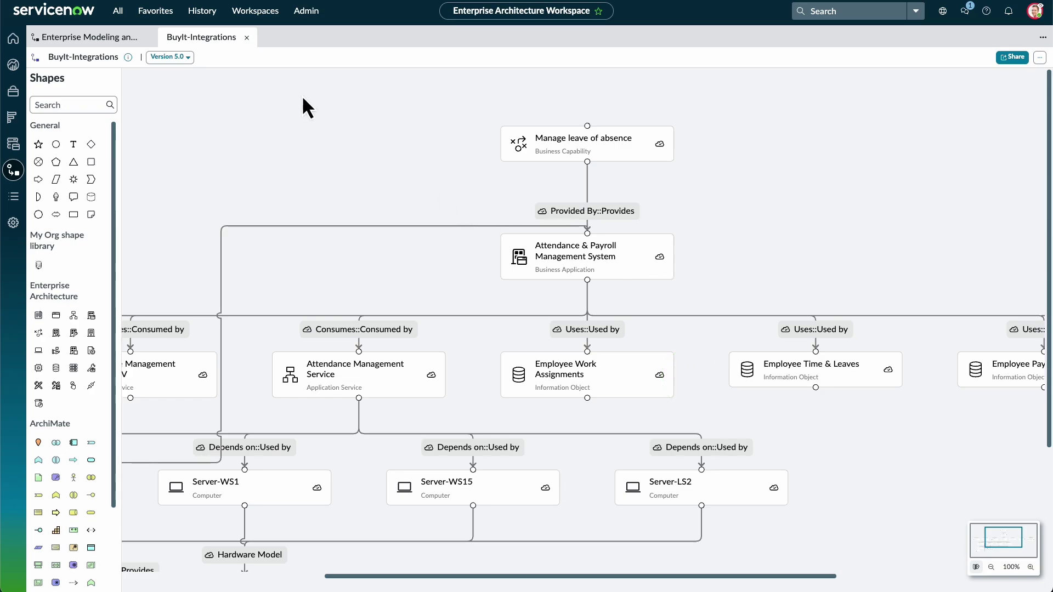
pyautogui.click(247, 36)
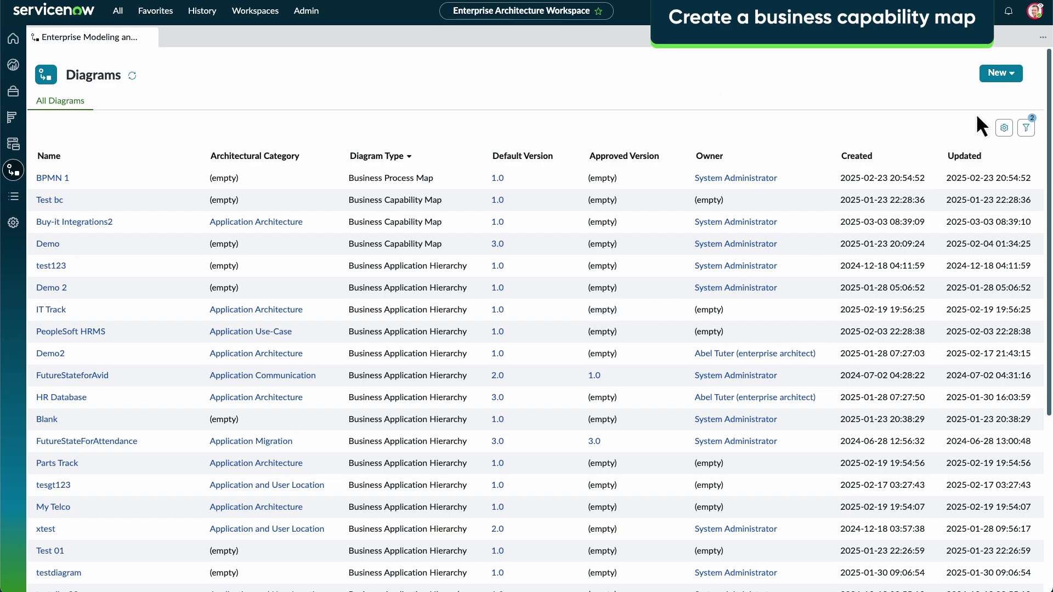
# Create the 'BuyIt Integrations' capability map in Business Architecture with business applications and all capabilities
pyautogui.click(1006, 72)
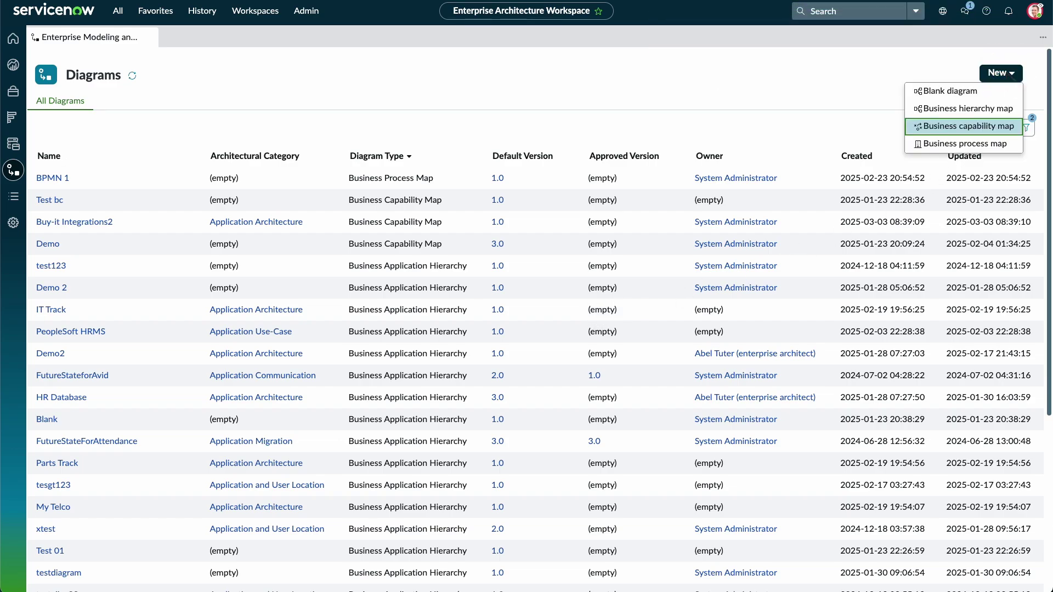
pyautogui.click(962, 130)
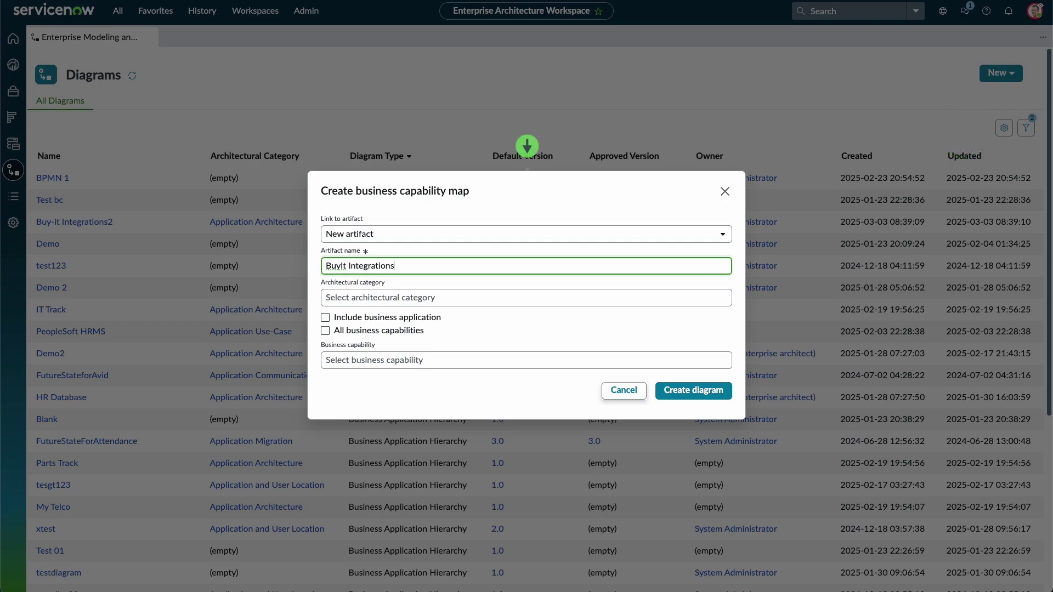
pyautogui.press('Tab')
pyautogui.write('Business Architecture')
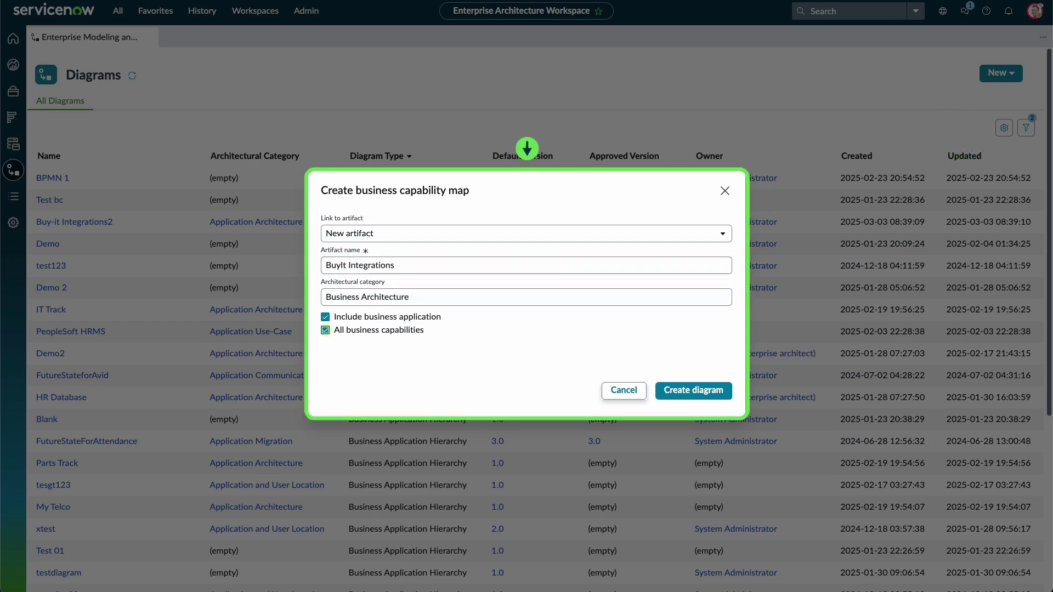
pyautogui.click(690, 391)
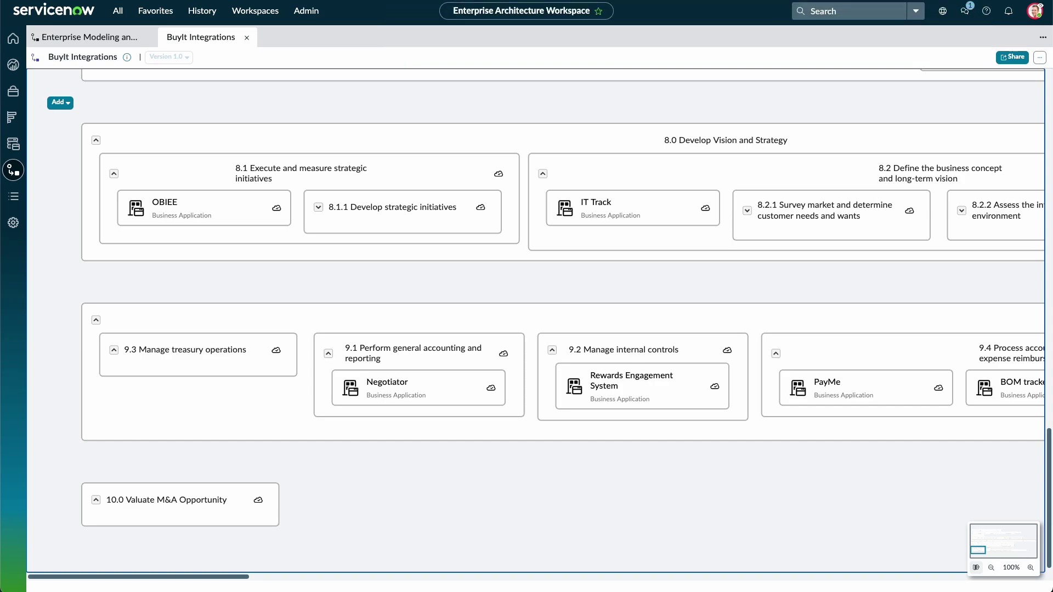
# Add a Business Capability node linked to existing Deliver Services under 10.0 Valuate M&A Opportunity, filled light peach
pyautogui.click(62, 102)
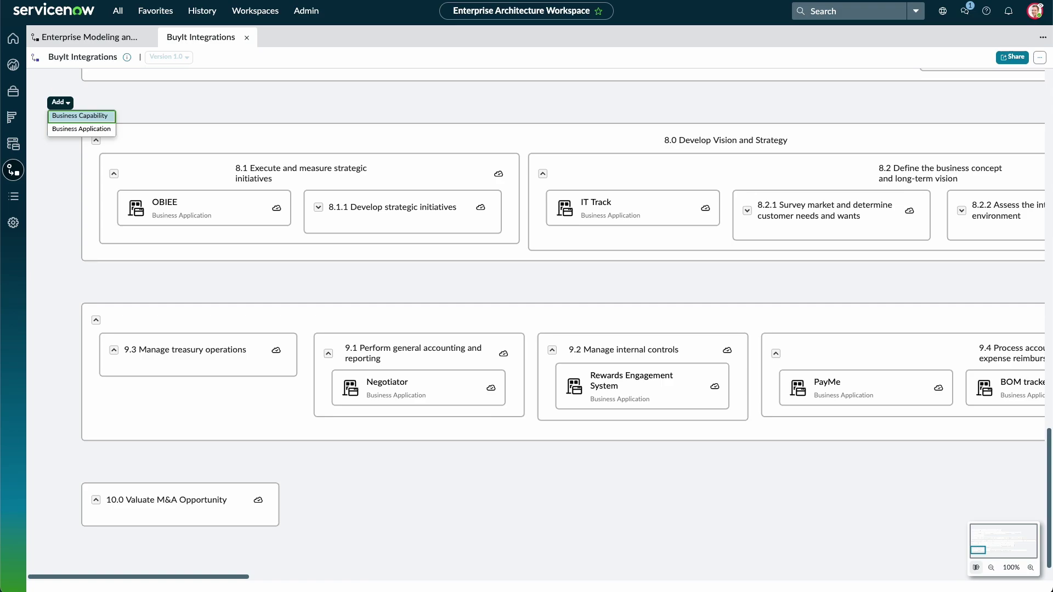
pyautogui.click(79, 117)
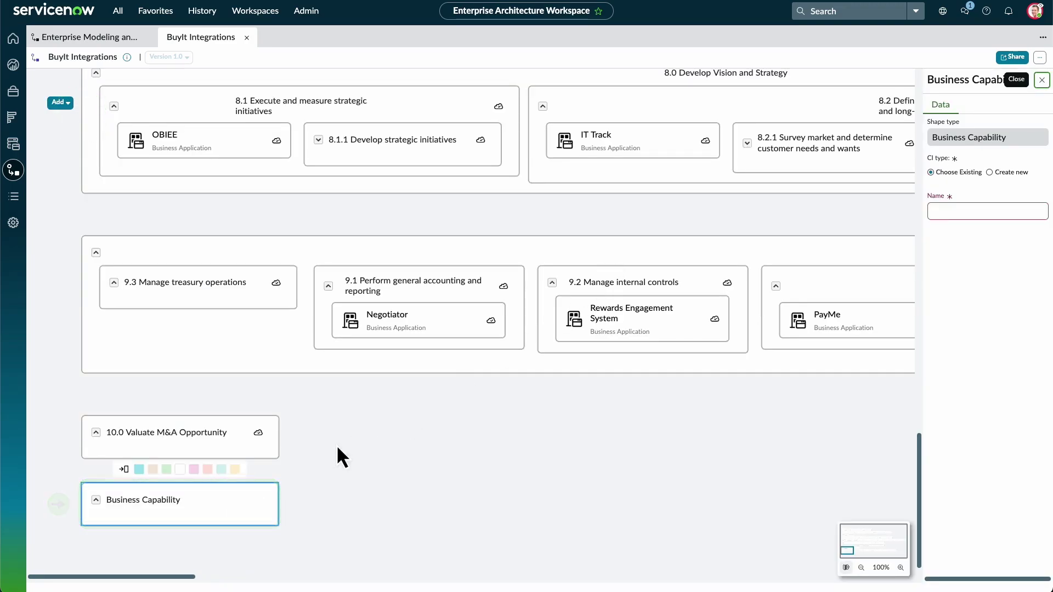
pyautogui.click(189, 496)
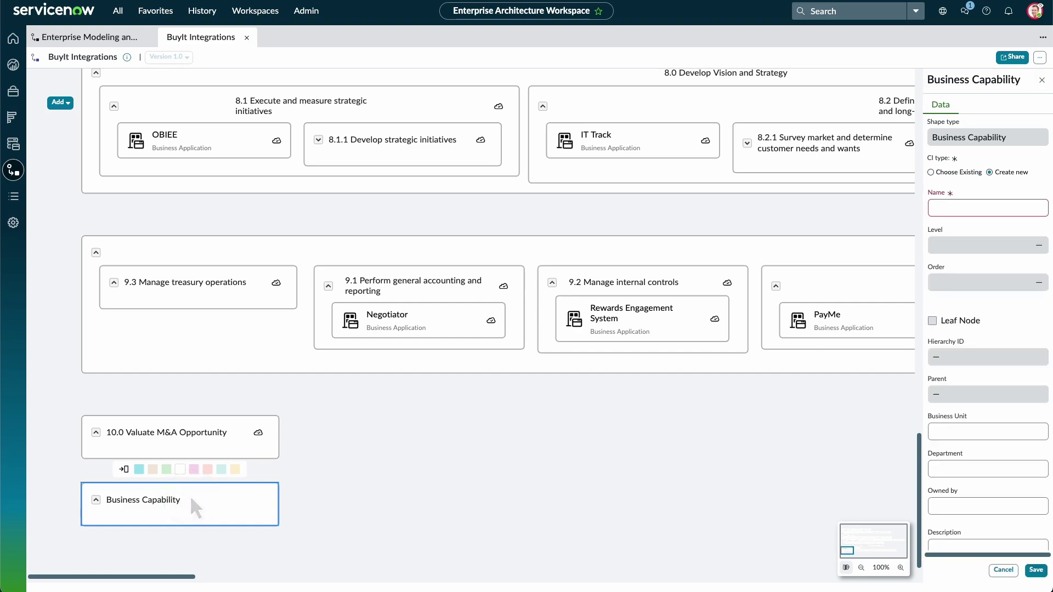
pyautogui.click(930, 171)
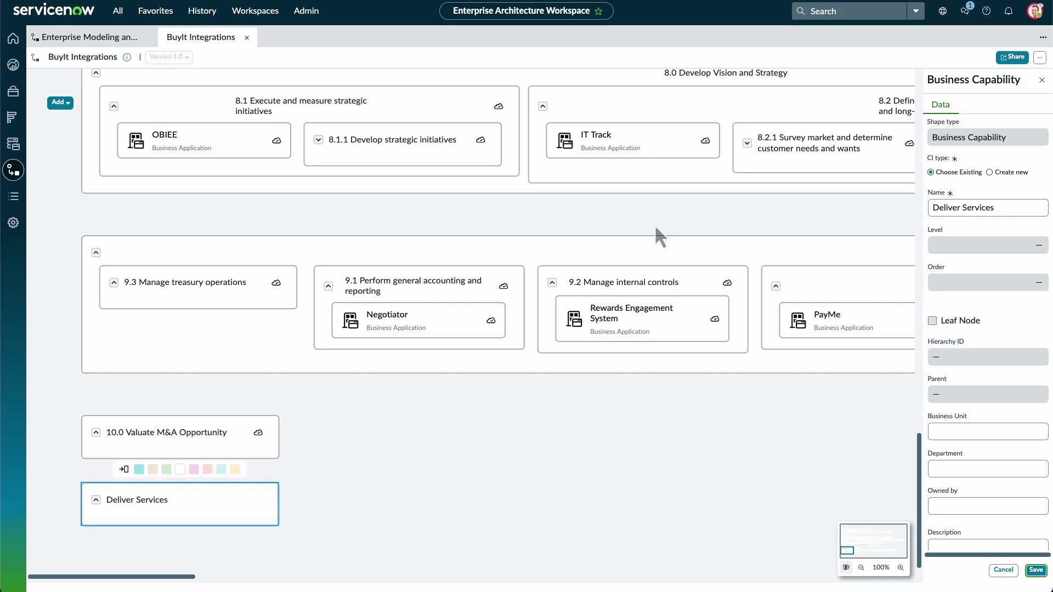
pyautogui.click(234, 465)
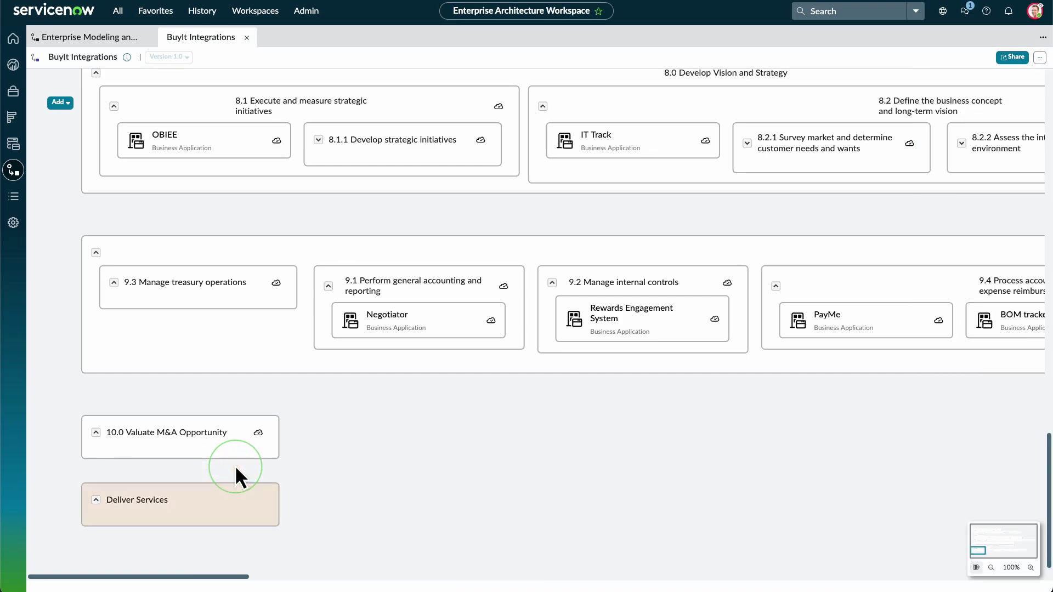
# Add a Business Application node beneath Deliver Services, link it to the existing BOBJ application, and save
pyautogui.click(57, 102)
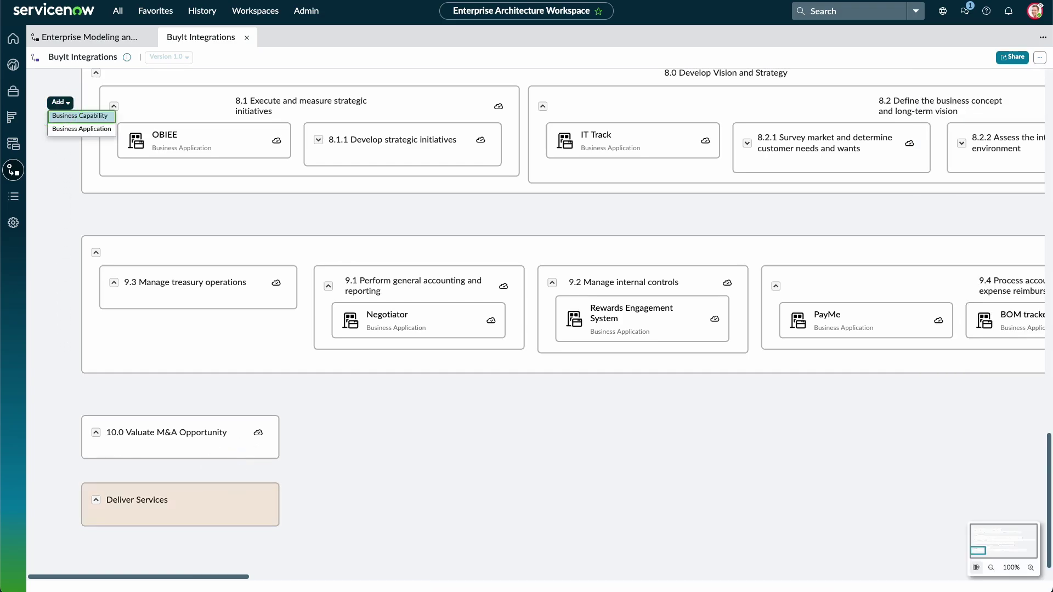
pyautogui.press('Down')
pyautogui.press('Return')
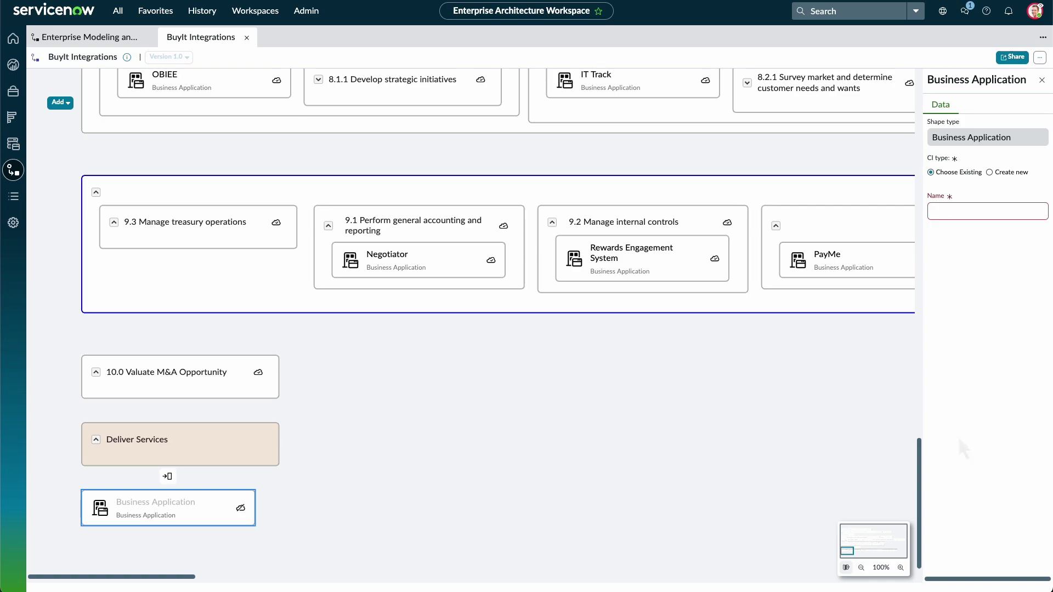
pyautogui.click(959, 209)
pyautogui.write('BOBJ')
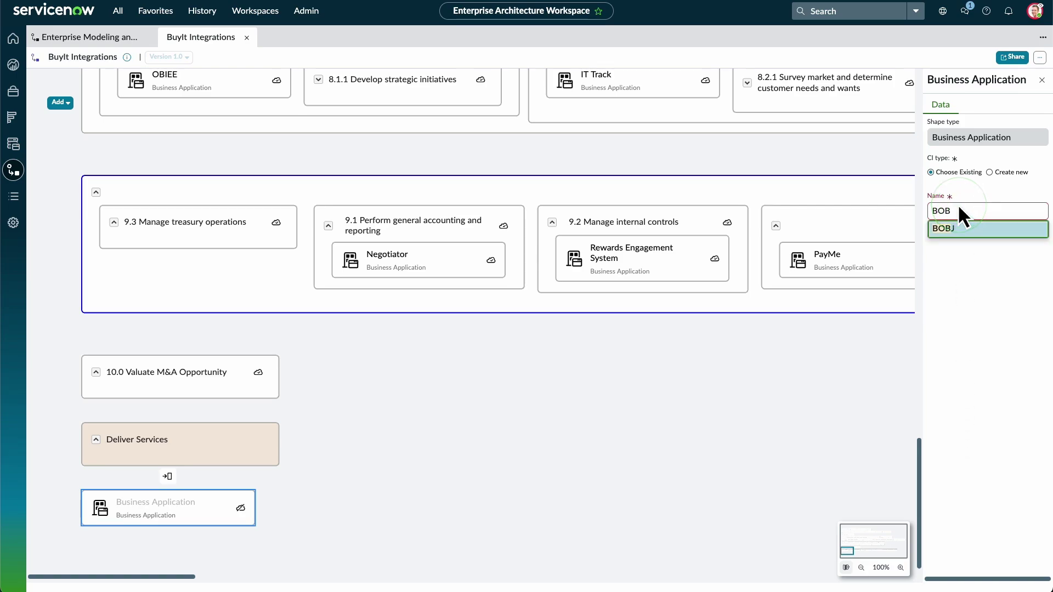
pyautogui.press('Return')
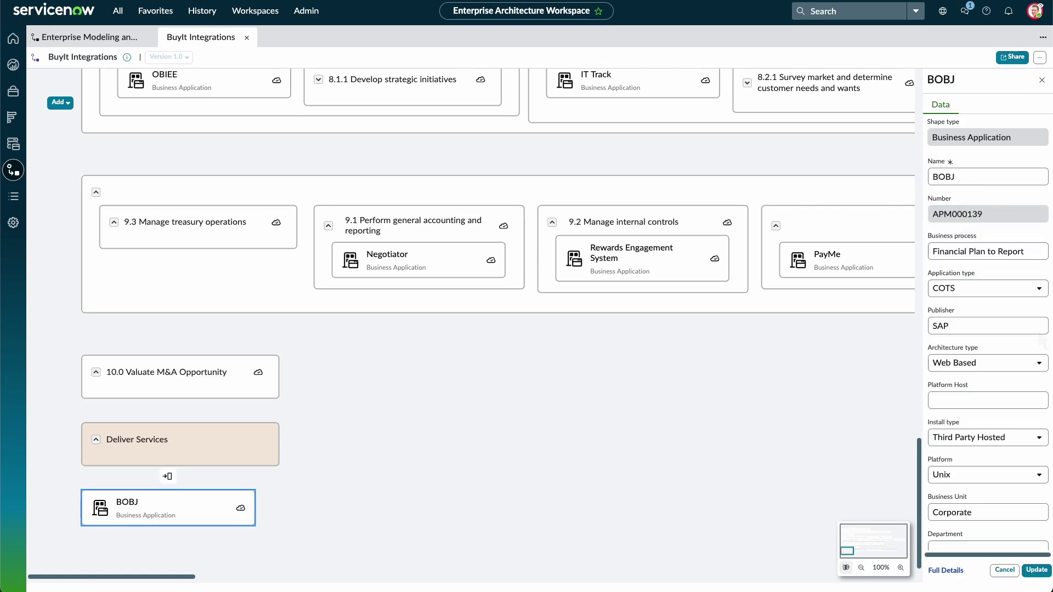
pyautogui.click(1037, 570)
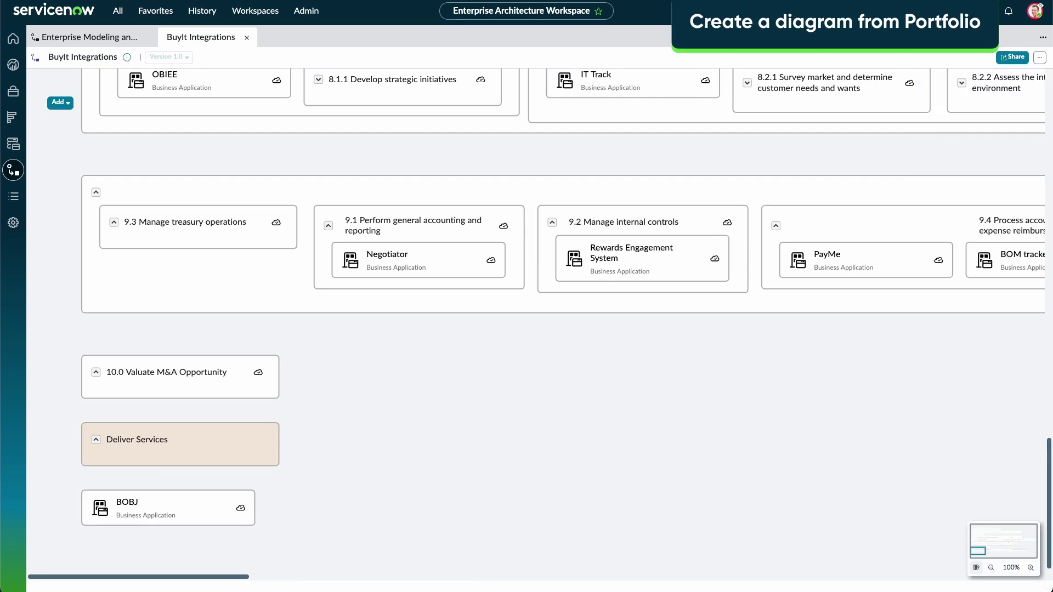
# From the ServiceNow Discovery application record, generate the 'Testartifactorba' hierarchy diagram and open it
pyautogui.click(13, 198)
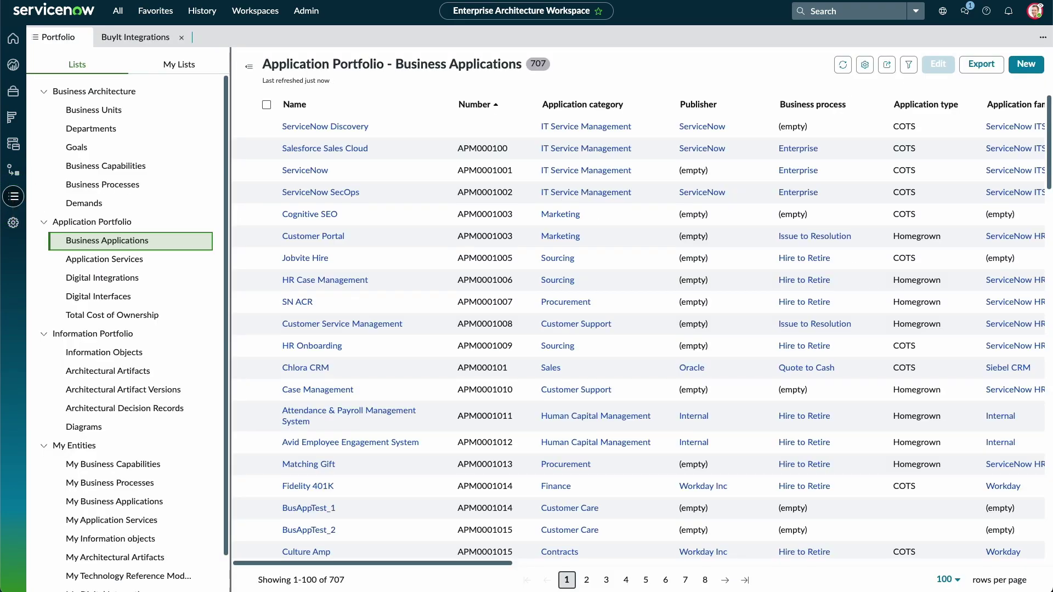
pyautogui.click(330, 127)
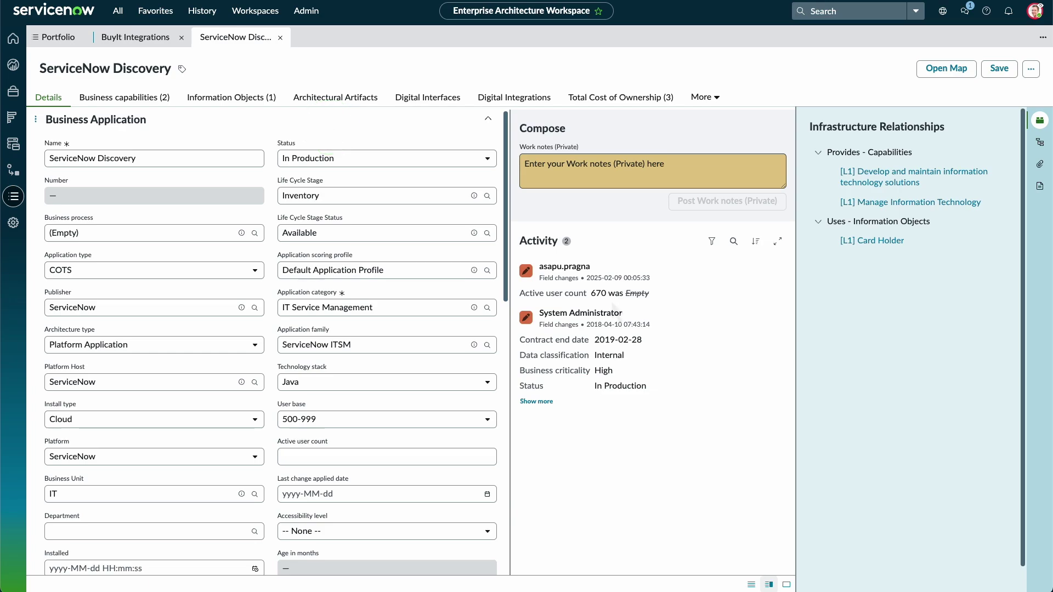
pyautogui.click(1029, 68)
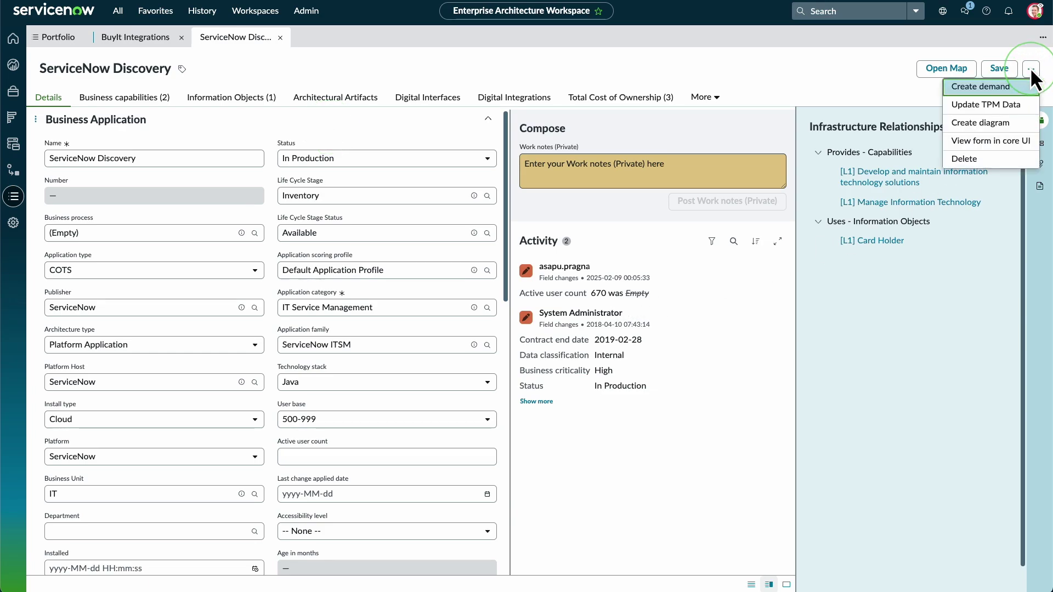
pyautogui.click(991, 123)
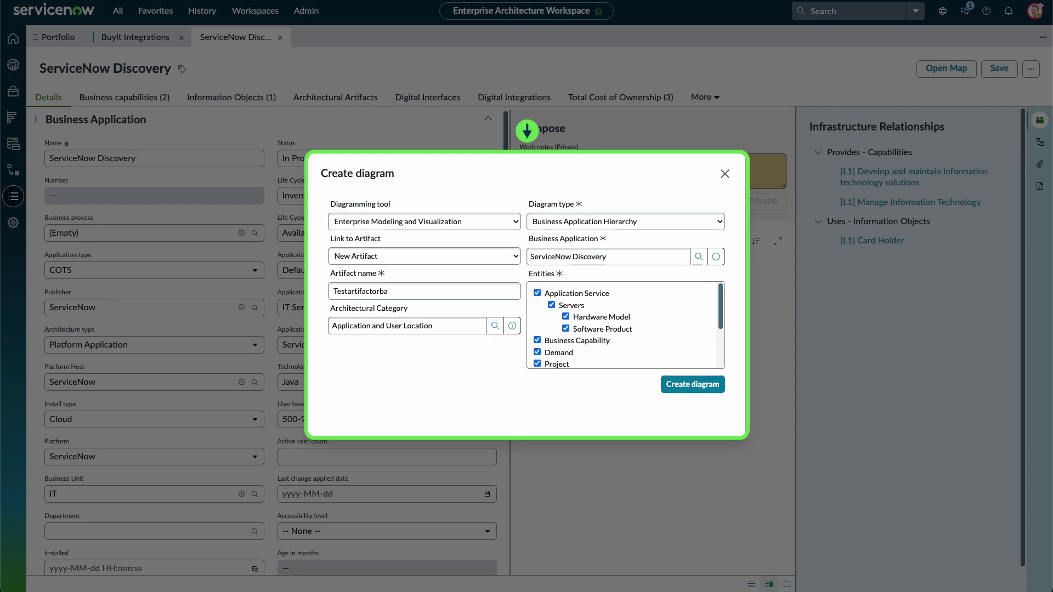
pyautogui.click(686, 384)
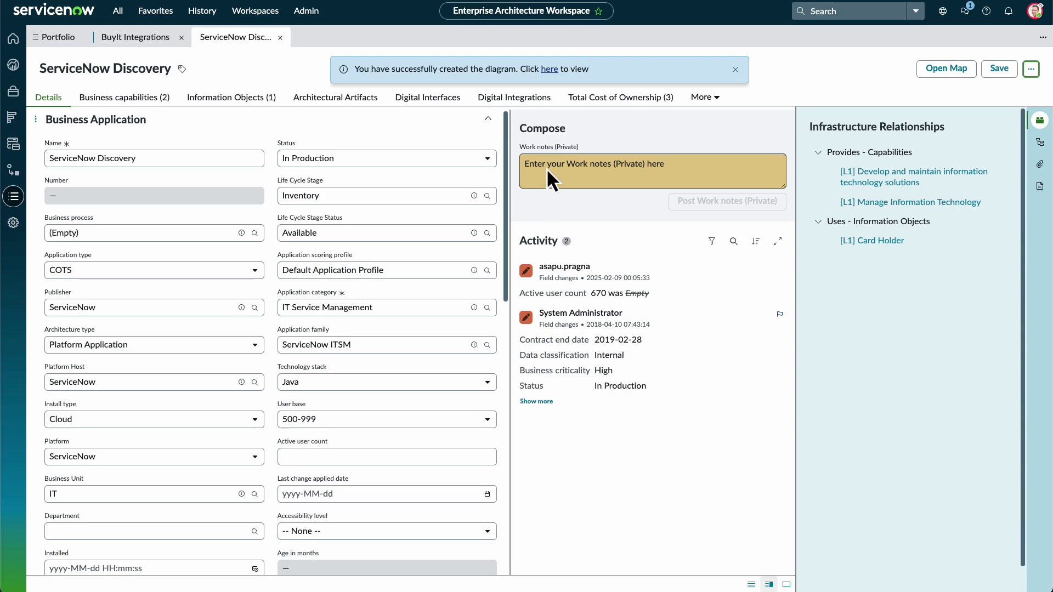
pyautogui.click(547, 70)
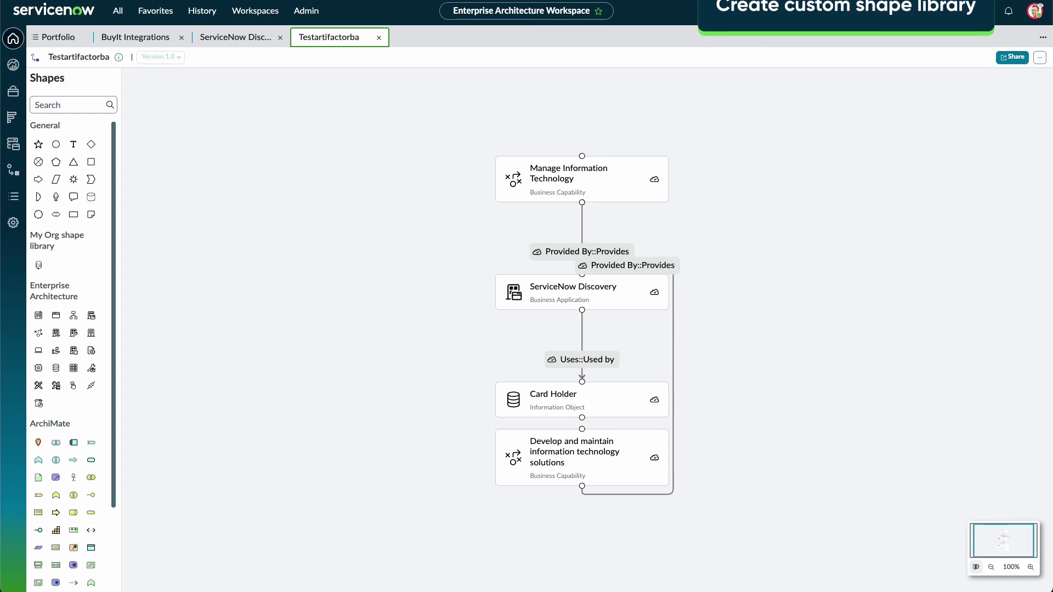
# View Setup's Shape Libraries and a new shape library form, then return to Modeling Configurations
pyautogui.click(14, 222)
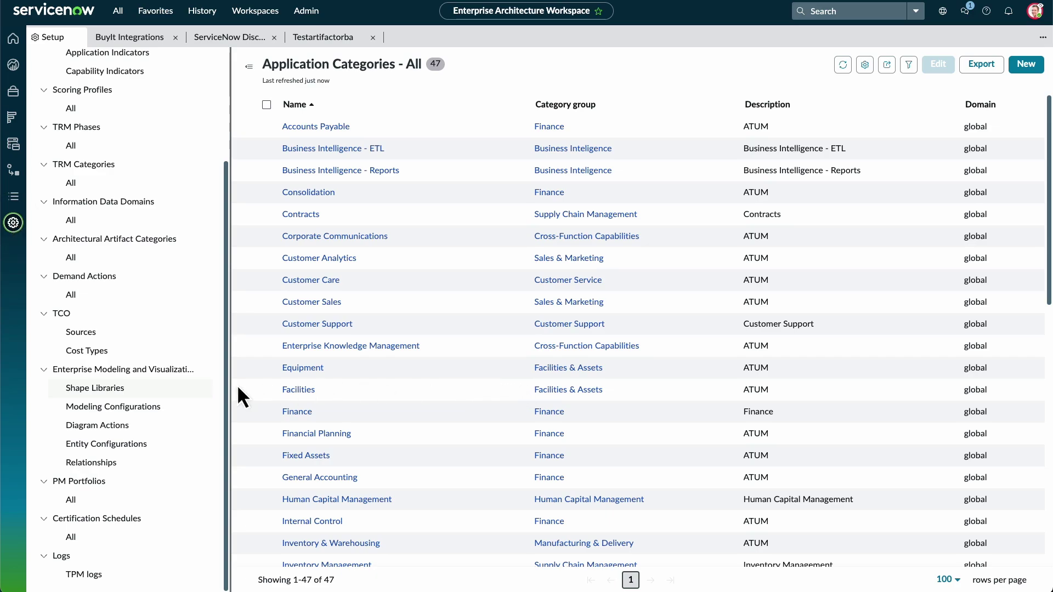
pyautogui.click(104, 386)
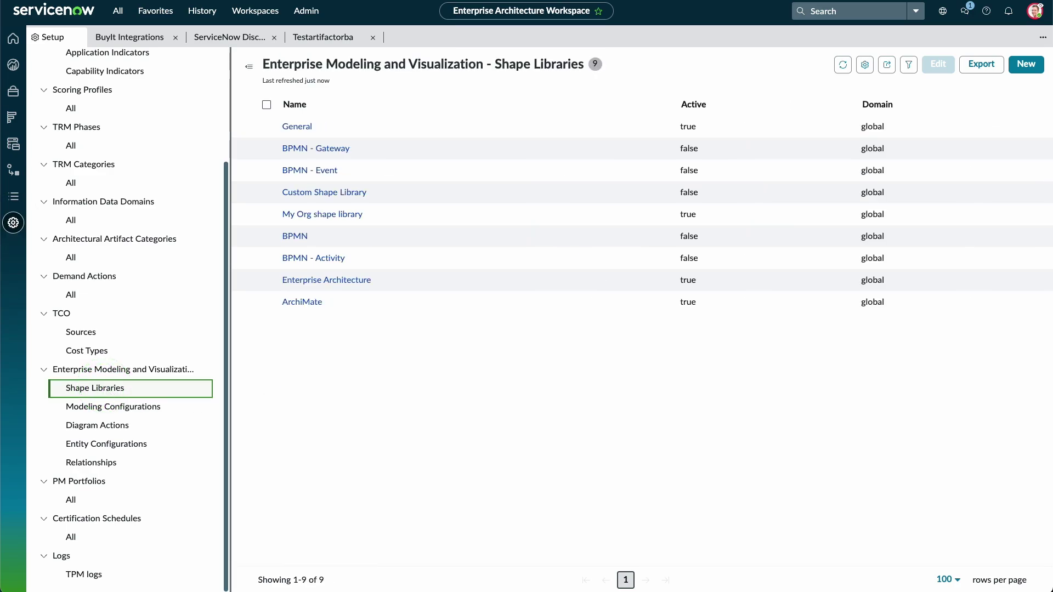
pyautogui.click(1025, 65)
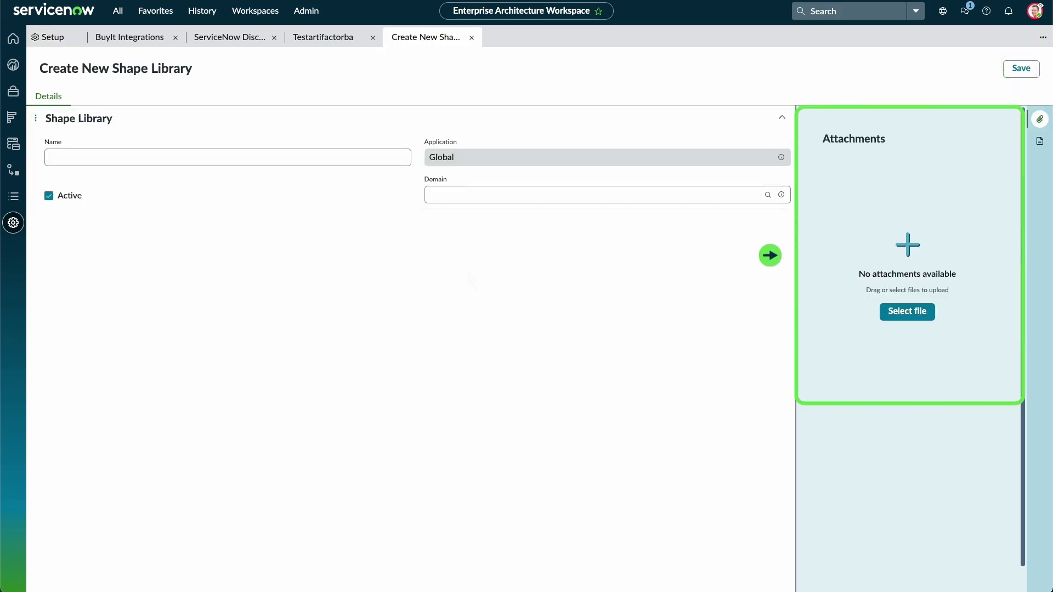
pyautogui.click(49, 36)
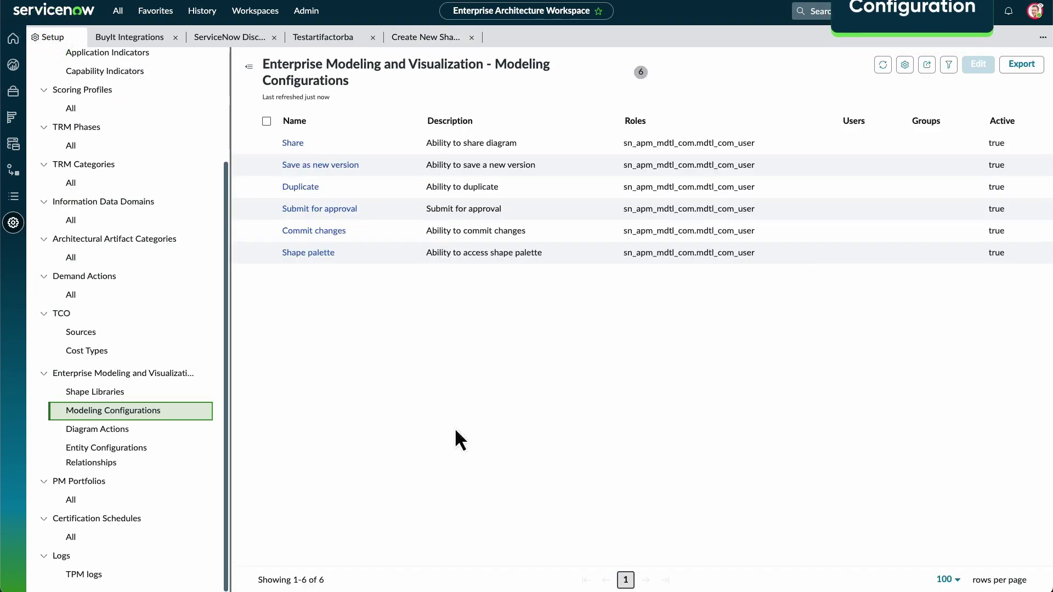
# Step through the Diagram Actions and Entity Configurations lists to the Relationships list in Setup
pyautogui.click(97, 431)
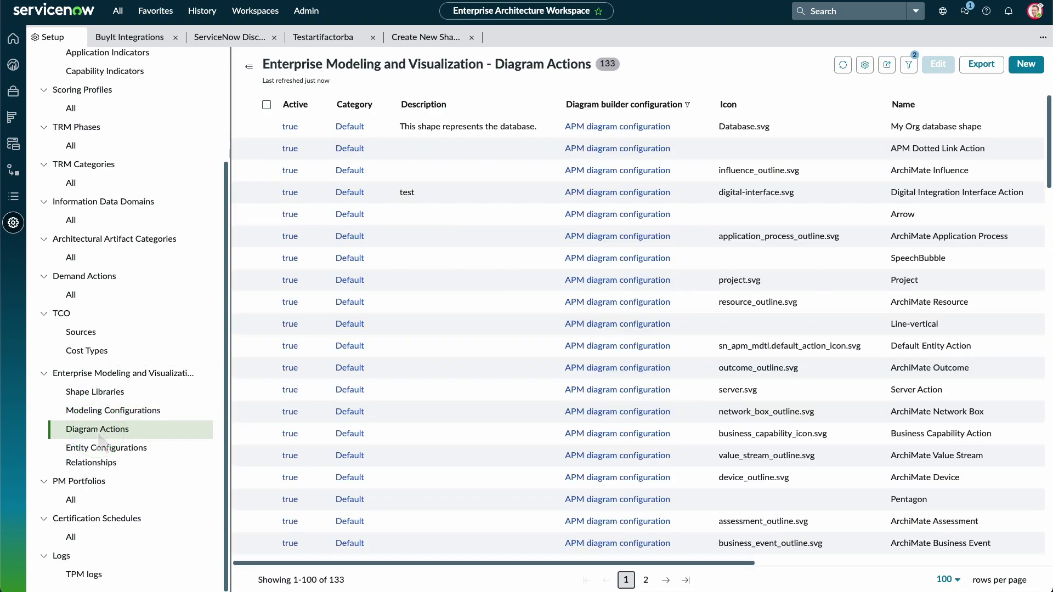
pyautogui.click(97, 446)
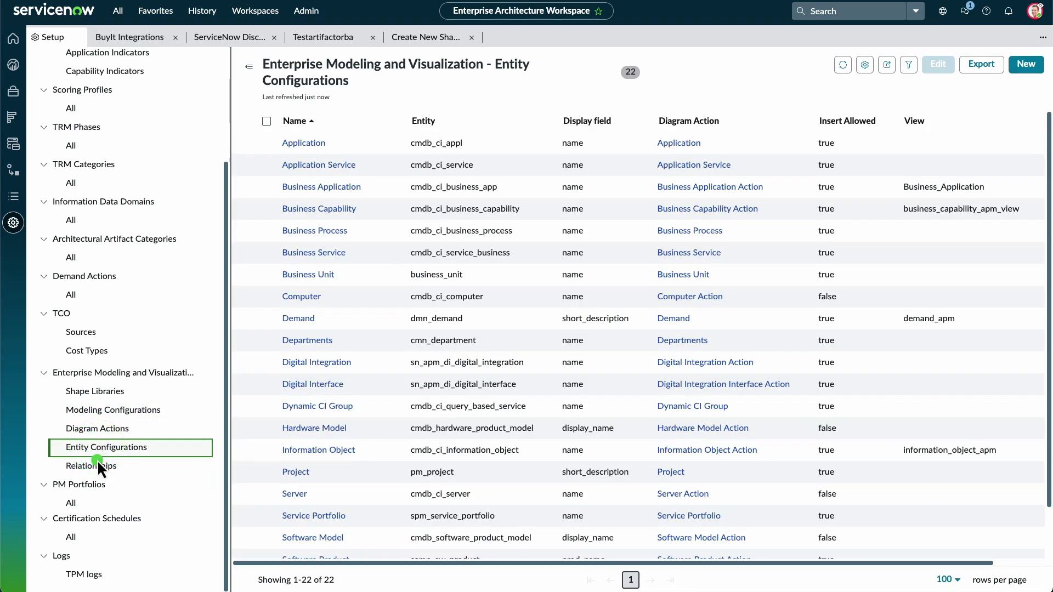
pyautogui.click(98, 463)
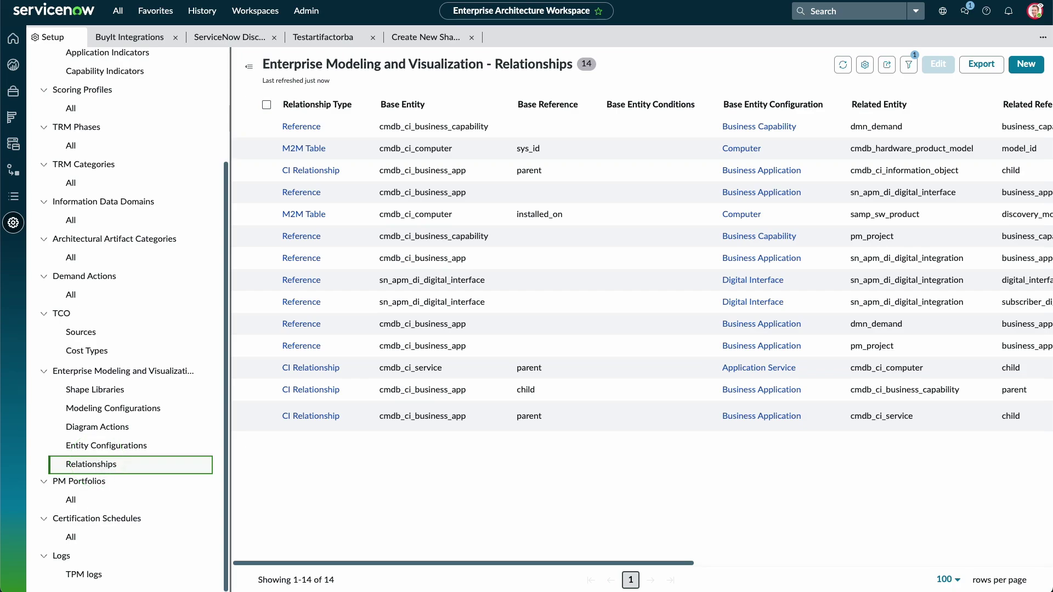